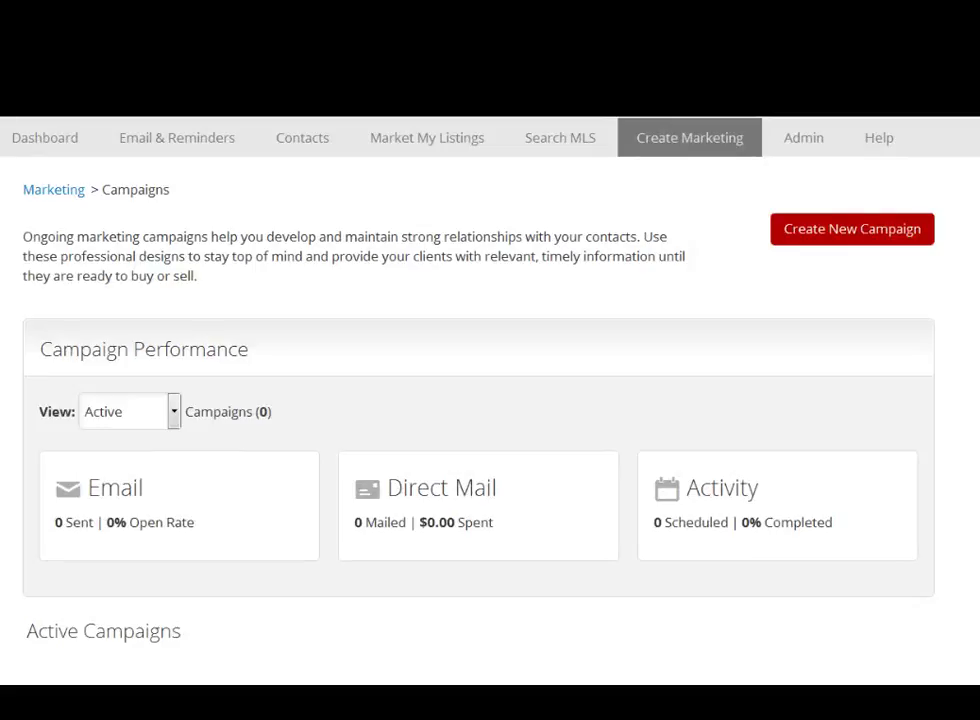
- Start a new marketing campaign and filter the templates by the Date Campaign delivery schedule
mouse_move(690, 138)
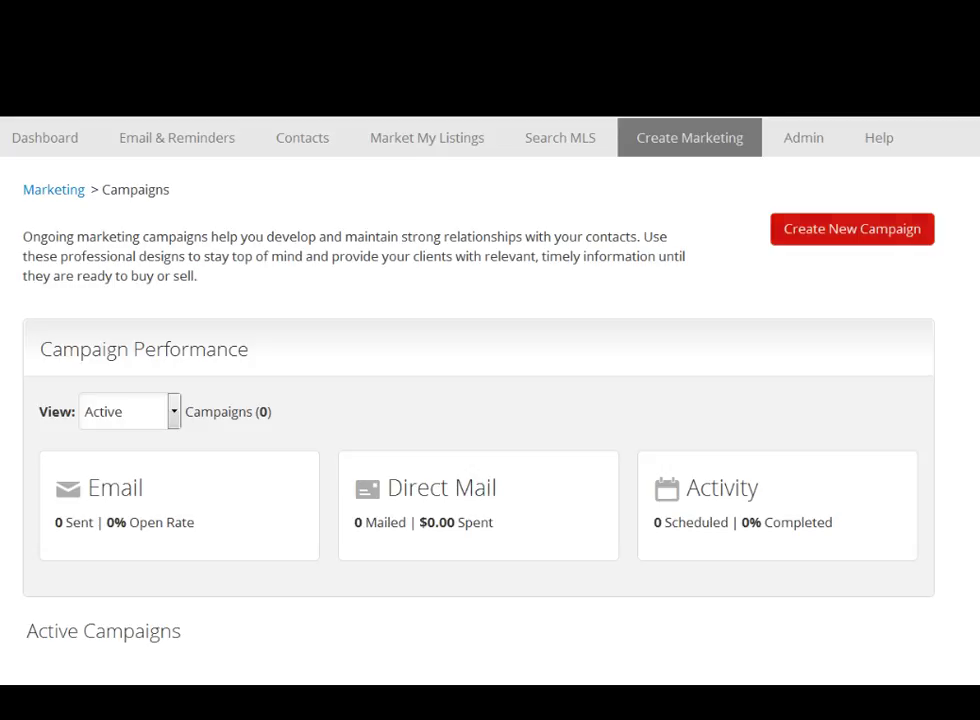
left_click(852, 229)
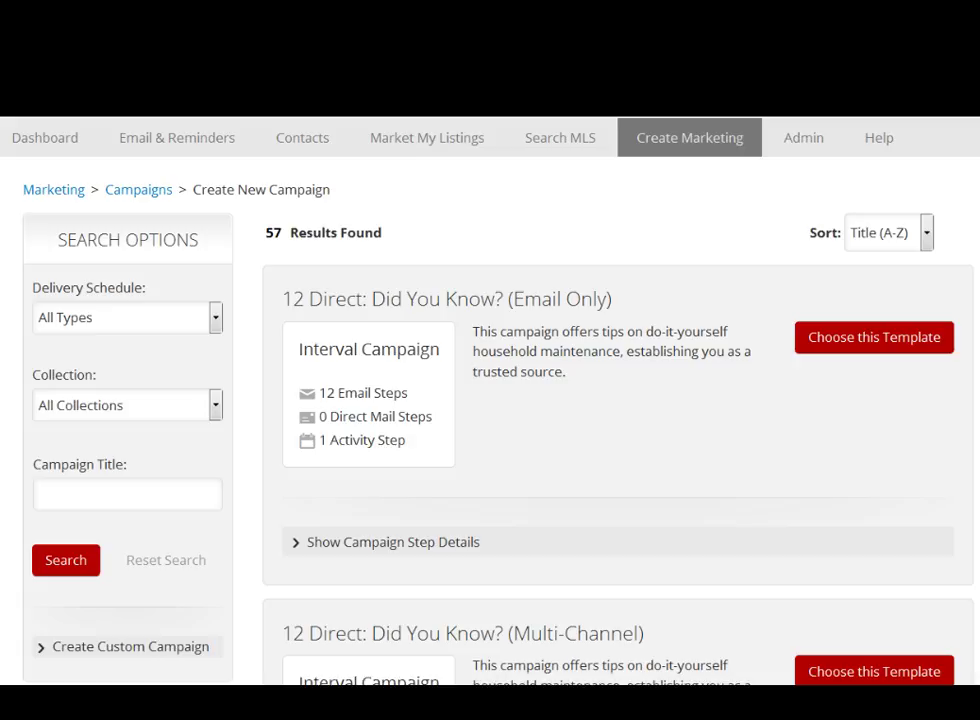
left_click(215, 318)
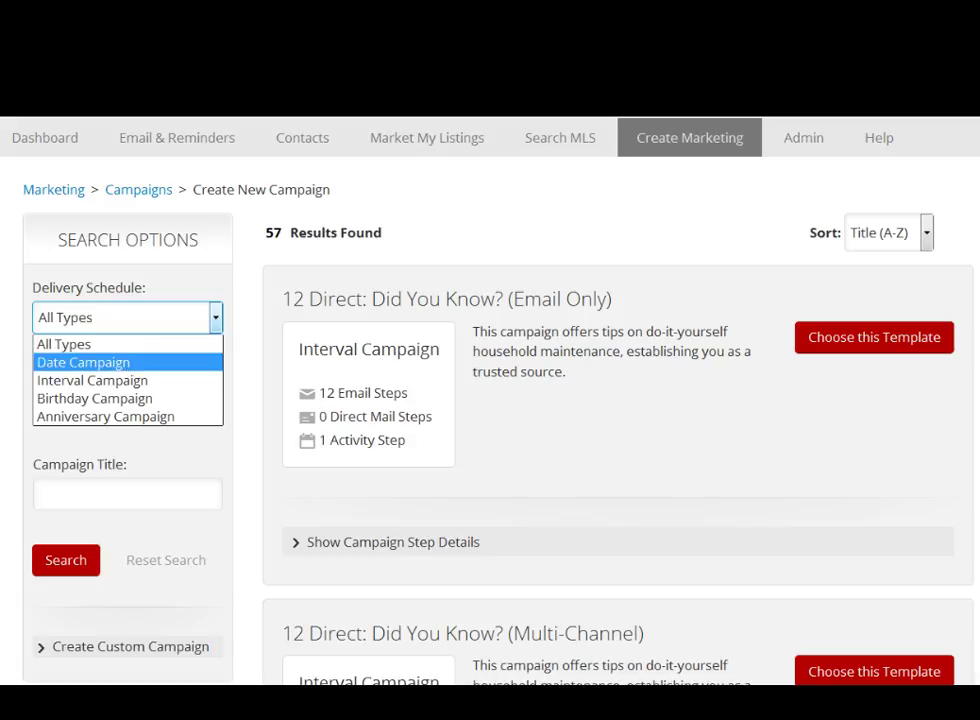
left_click(84, 363)
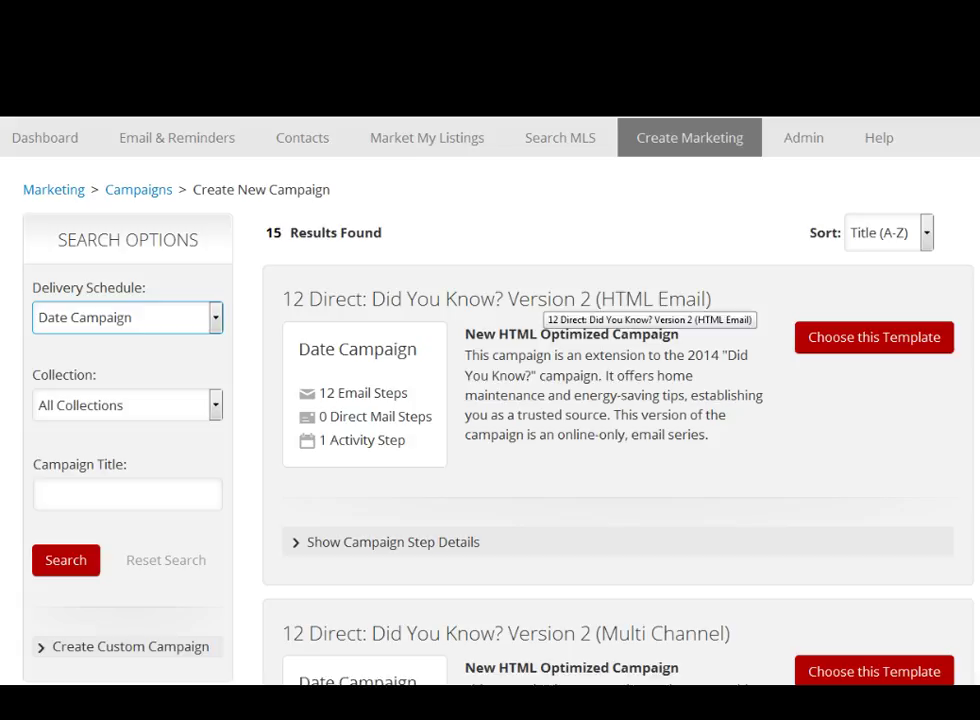
- Choose the "33 Touch: Real Campaign (HTML)" template from the date campaign templates
scroll(600, 400, "down", 5)
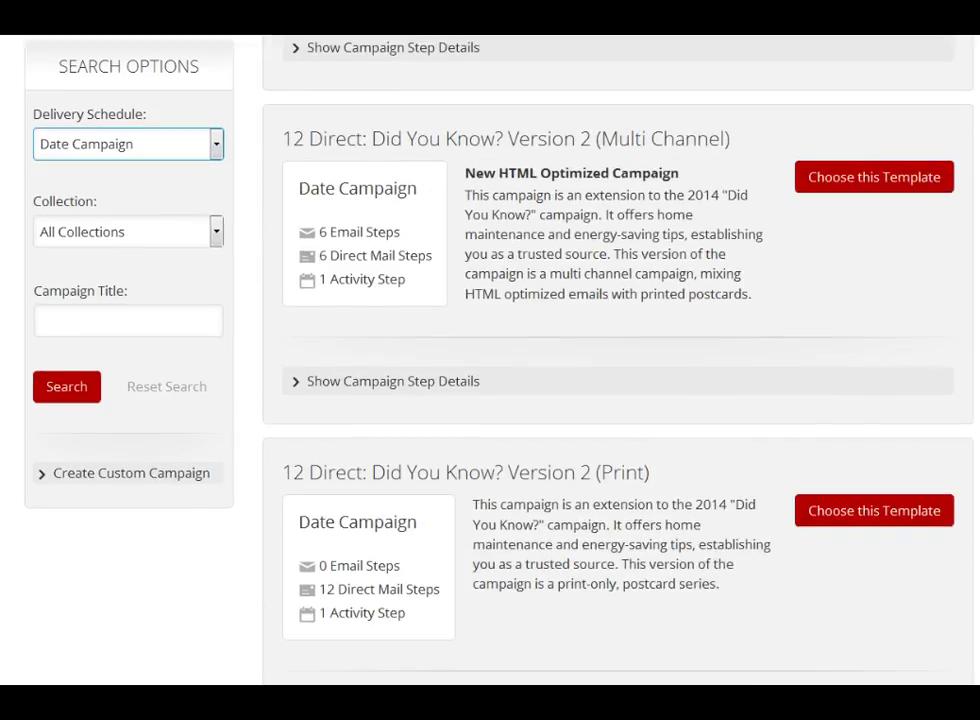
scroll(600, 400, "down", 13)
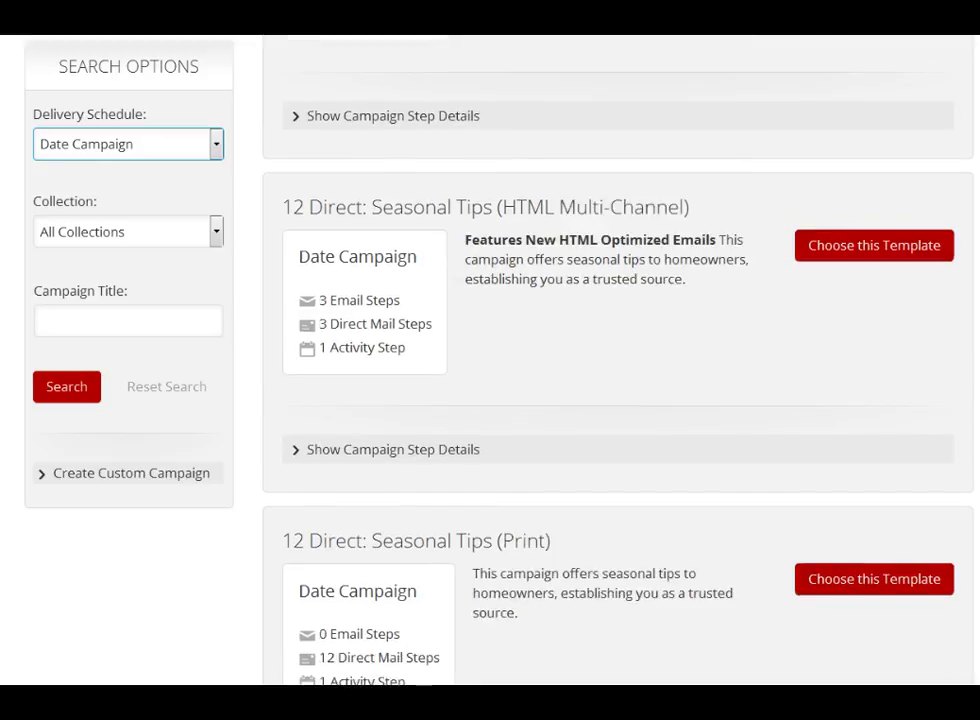
scroll(600, 400, "down", 7)
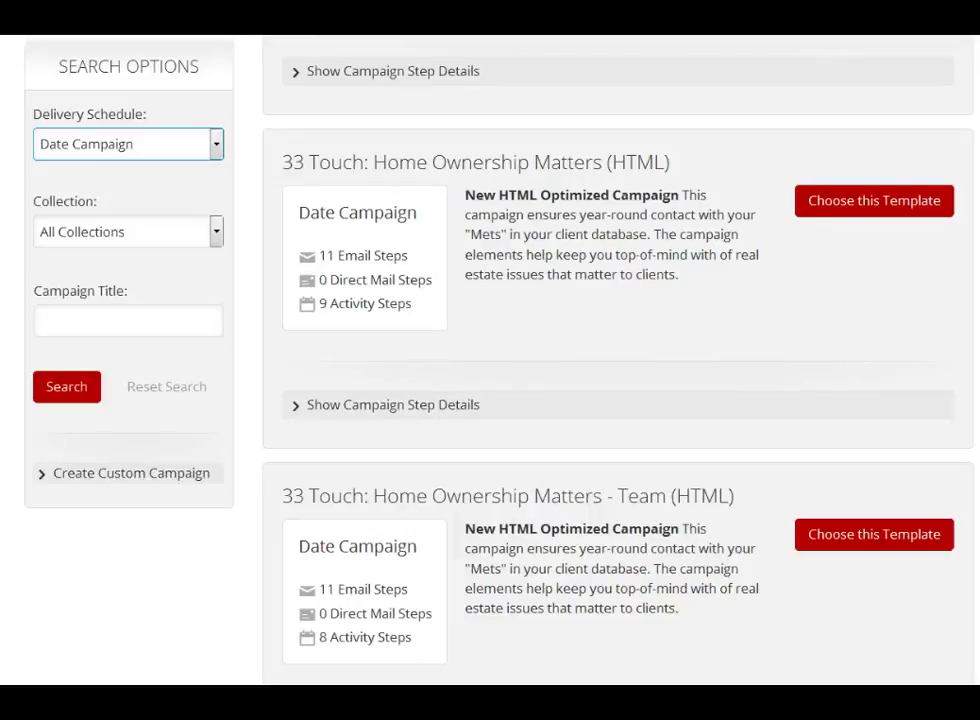
scroll(620, 360, "down", 4)
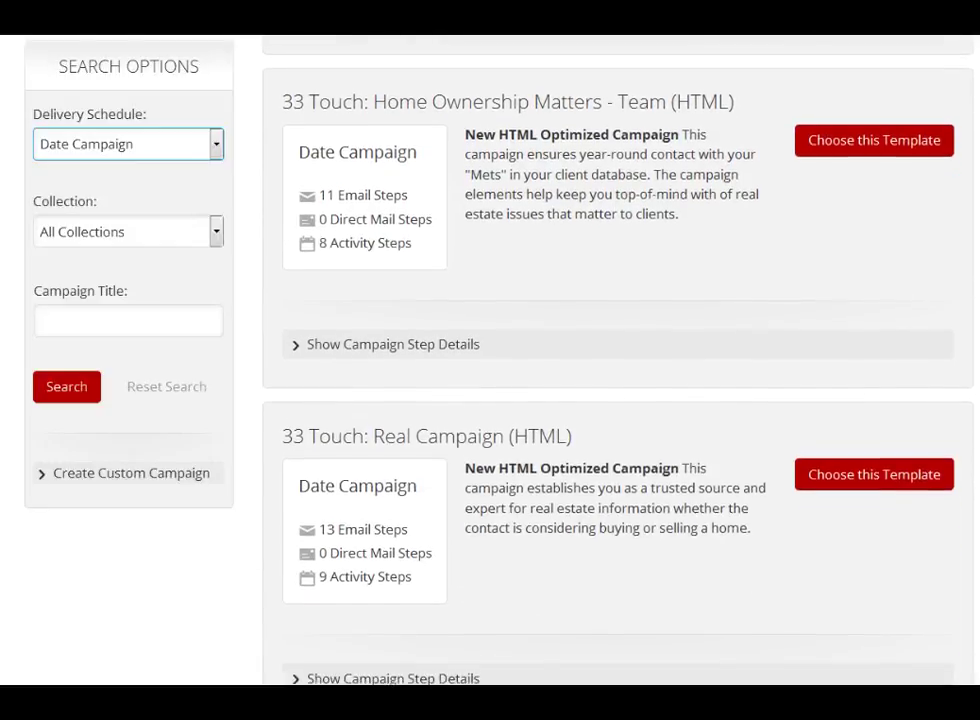
scroll(620, 360, "down", 5)
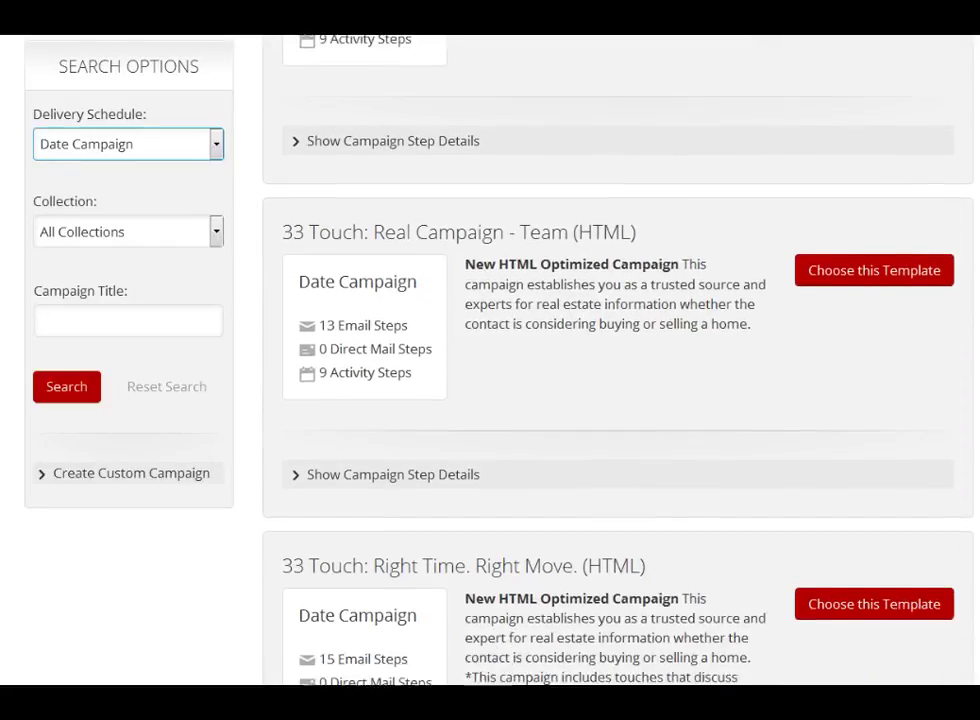
scroll(620, 360, "down", 2)
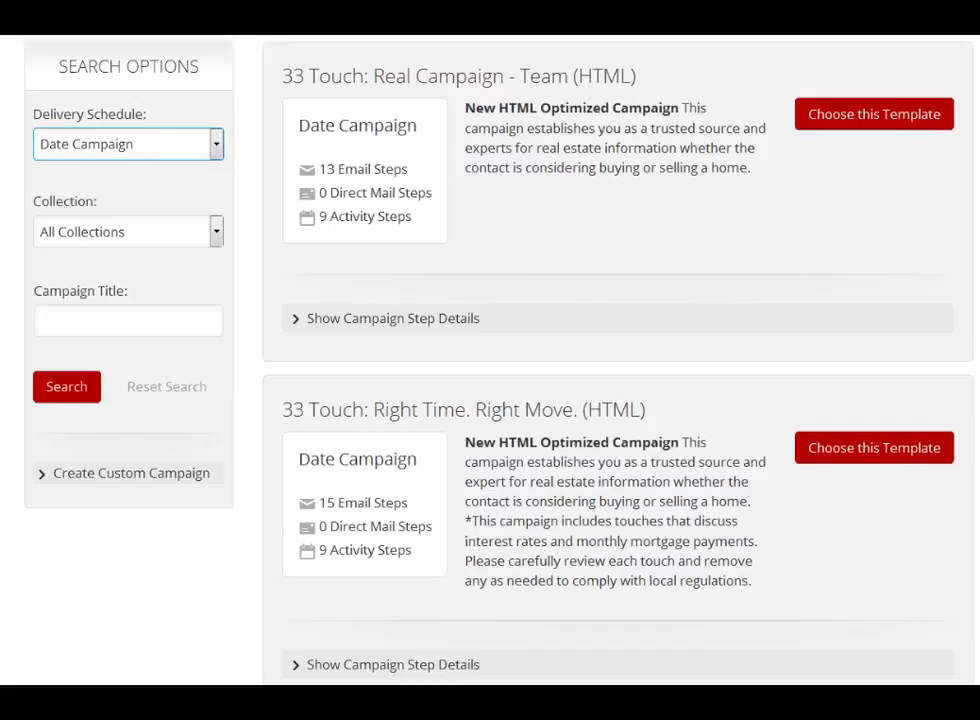
scroll(620, 360, "up", 5)
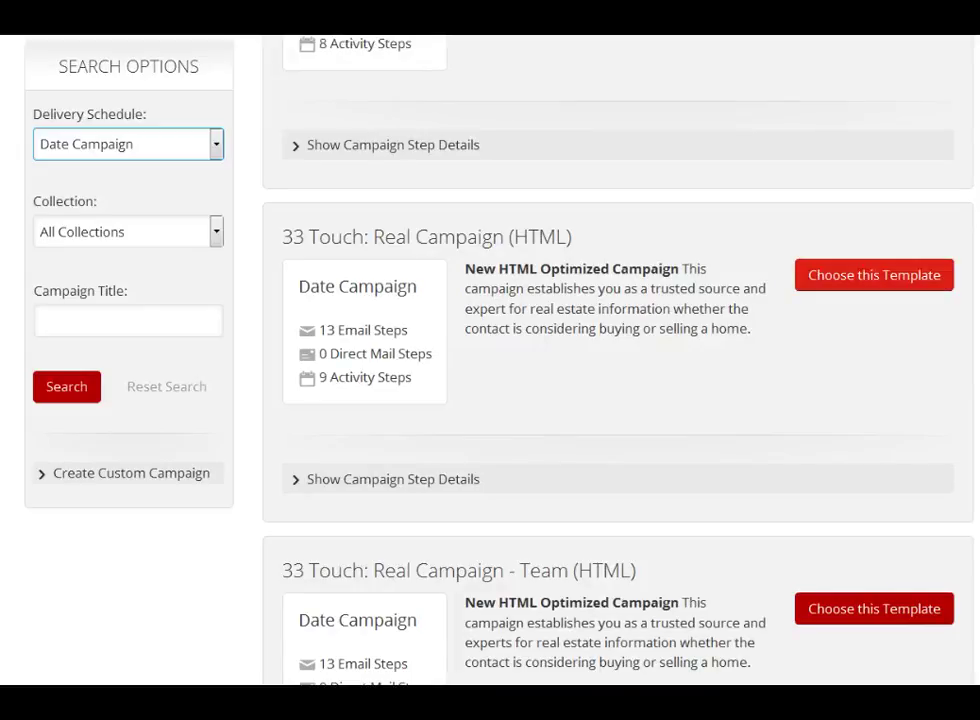
left_click(874, 274)
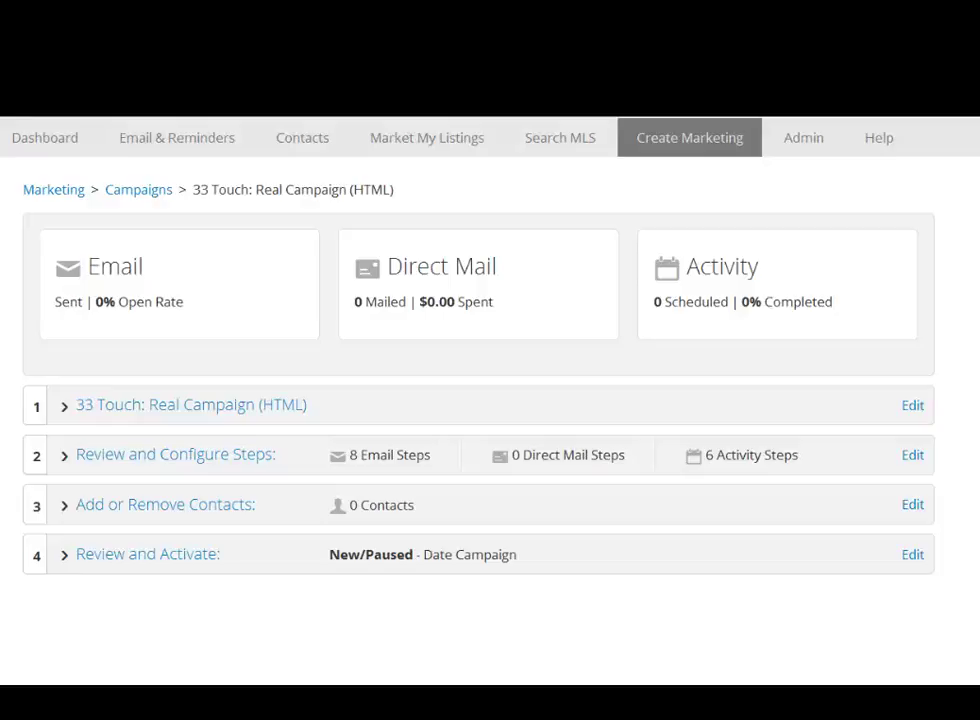
- Open the Review and Configure Steps section of the new 33 Touch campaign for editing
scroll(490, 360, "down", 2)
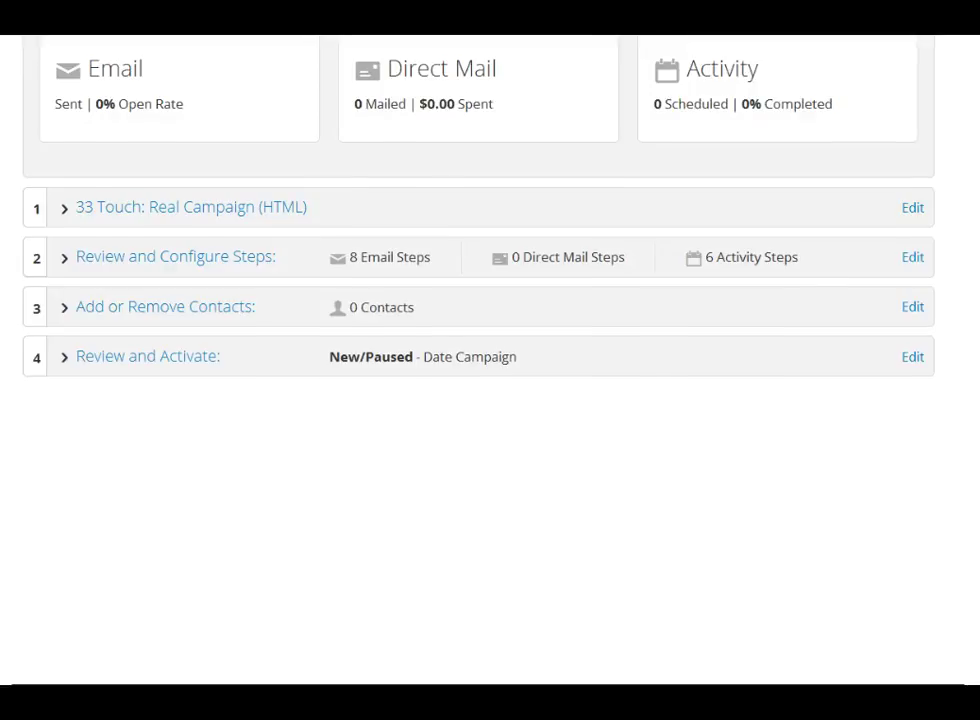
scroll(479, 360, "up", 2)
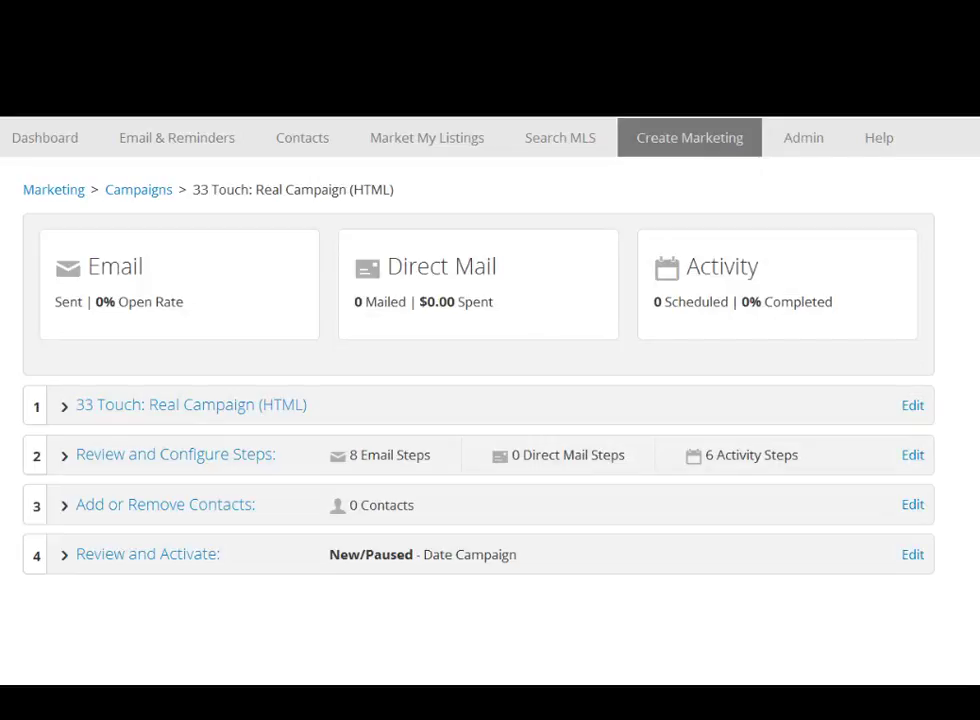
scroll(479, 400, "down", 1)
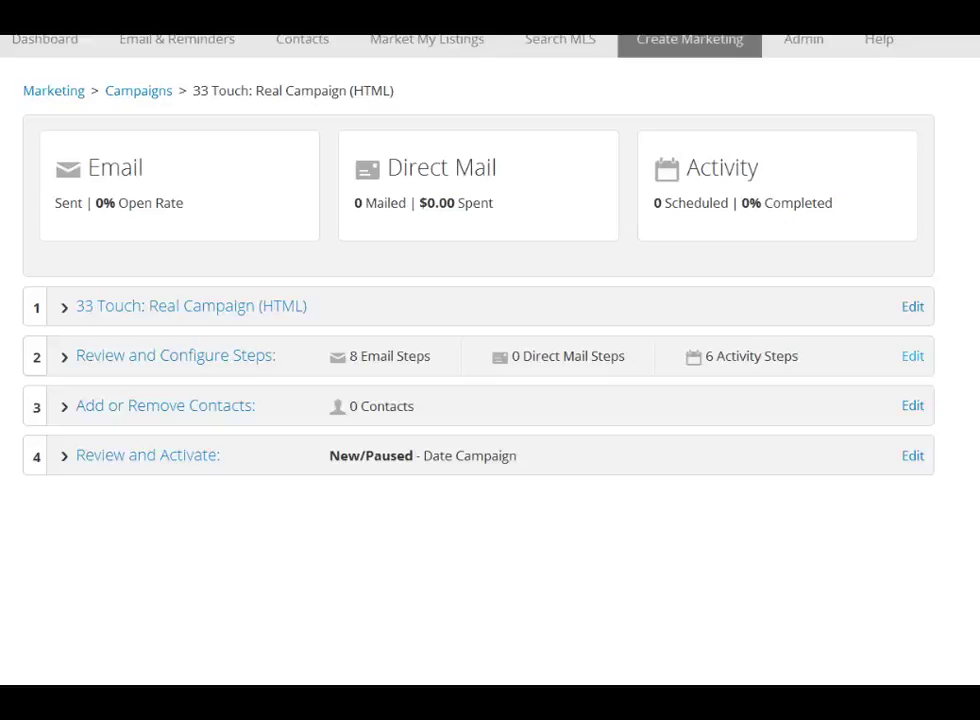
left_click(912, 356)
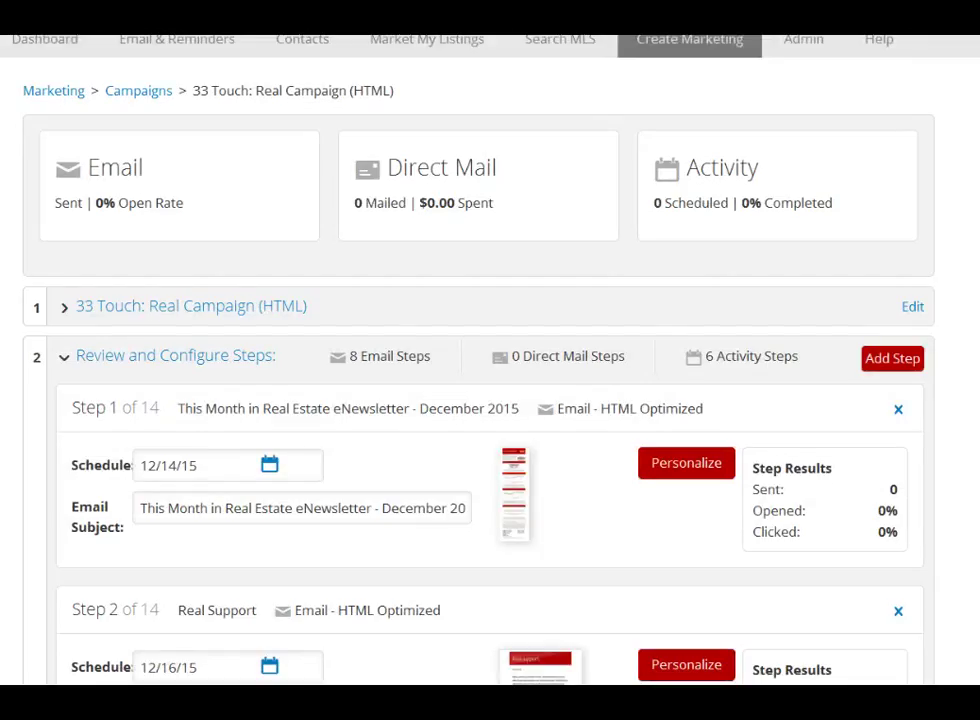
- Review the schedules, subjects and notes of the campaign's email and activity steps, from the December eNewsletter through the final task
scroll(490, 360, "down", 2)
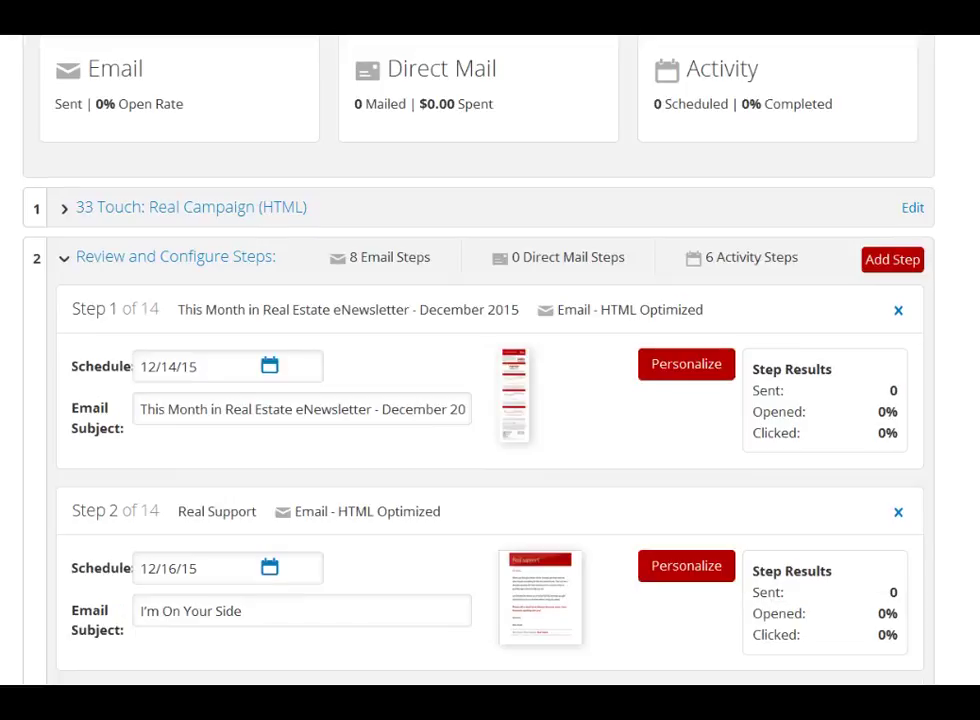
scroll(490, 360, "down", 2)
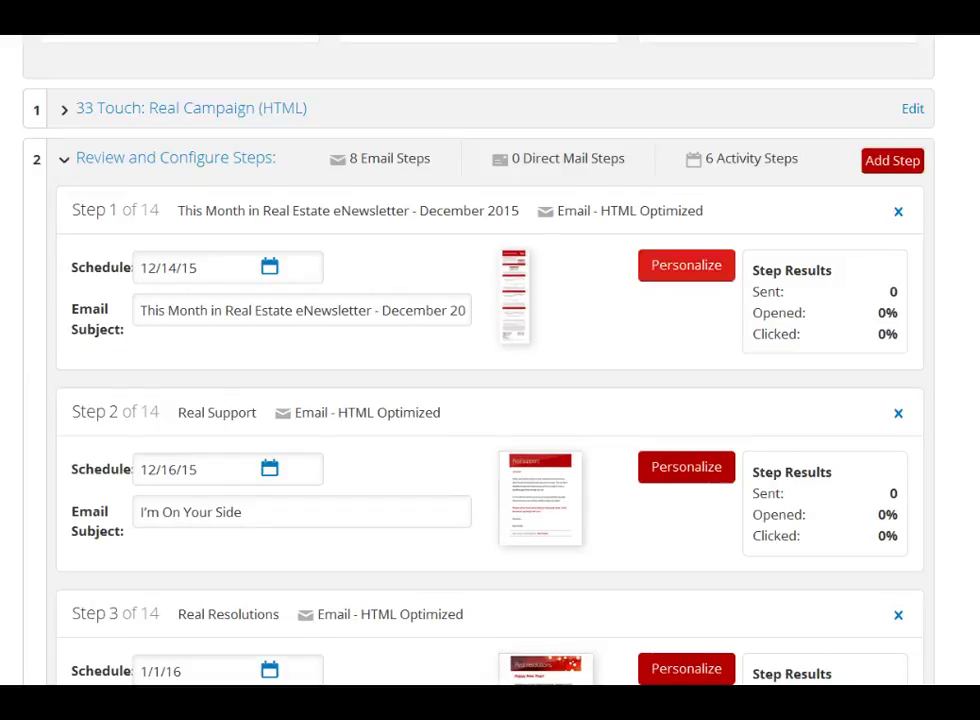
scroll(490, 360, "down", 4)
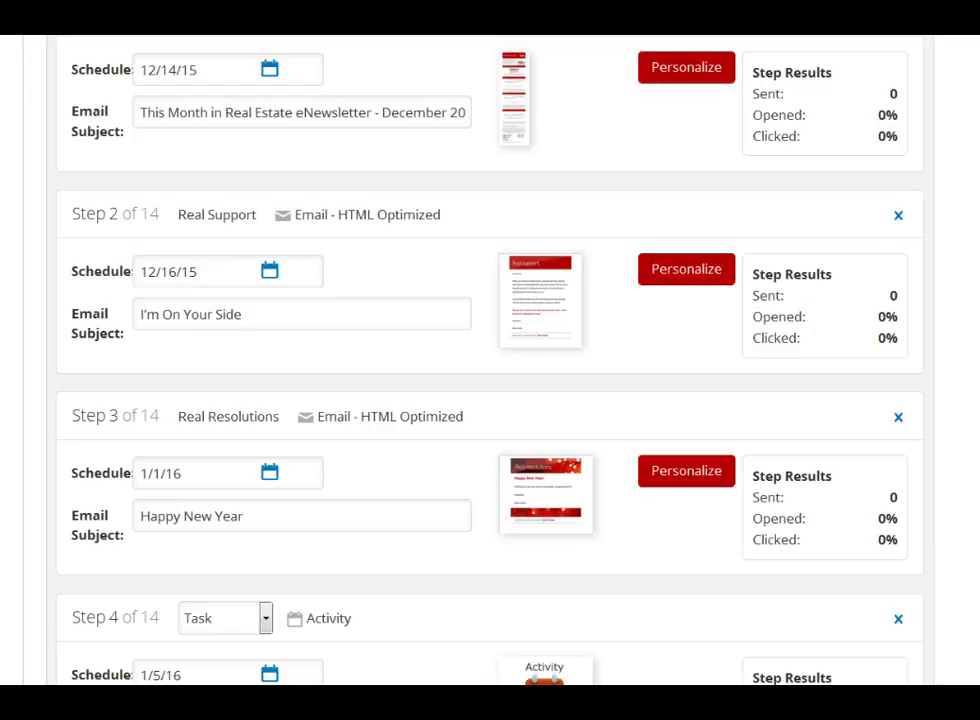
scroll(490, 360, "down", 4)
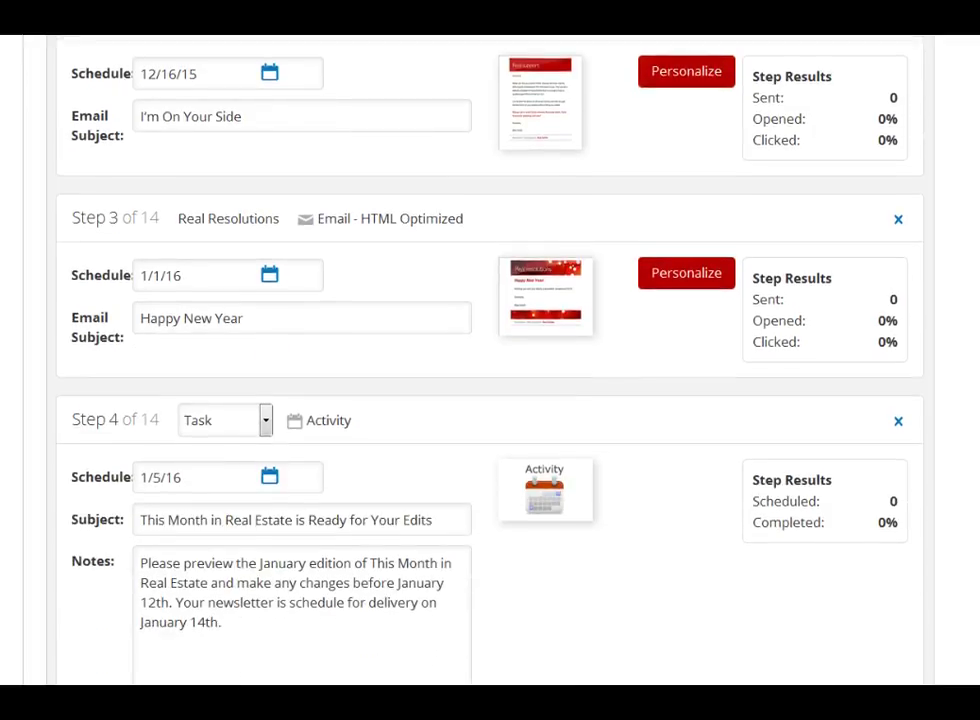
scroll(490, 360, "down", 2)
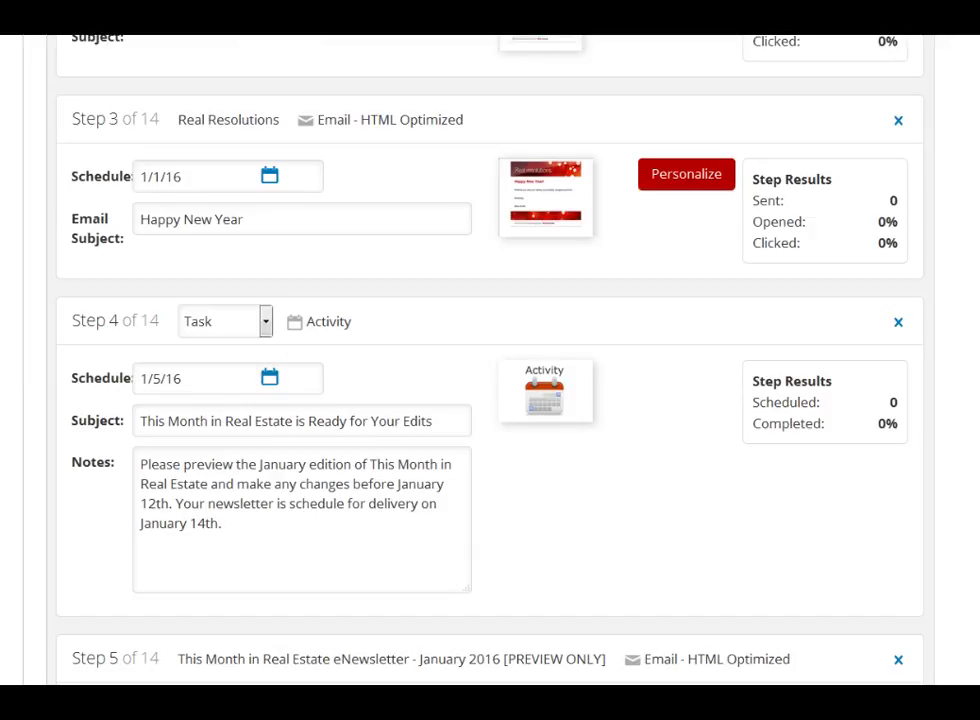
scroll(490, 360, "down", 2)
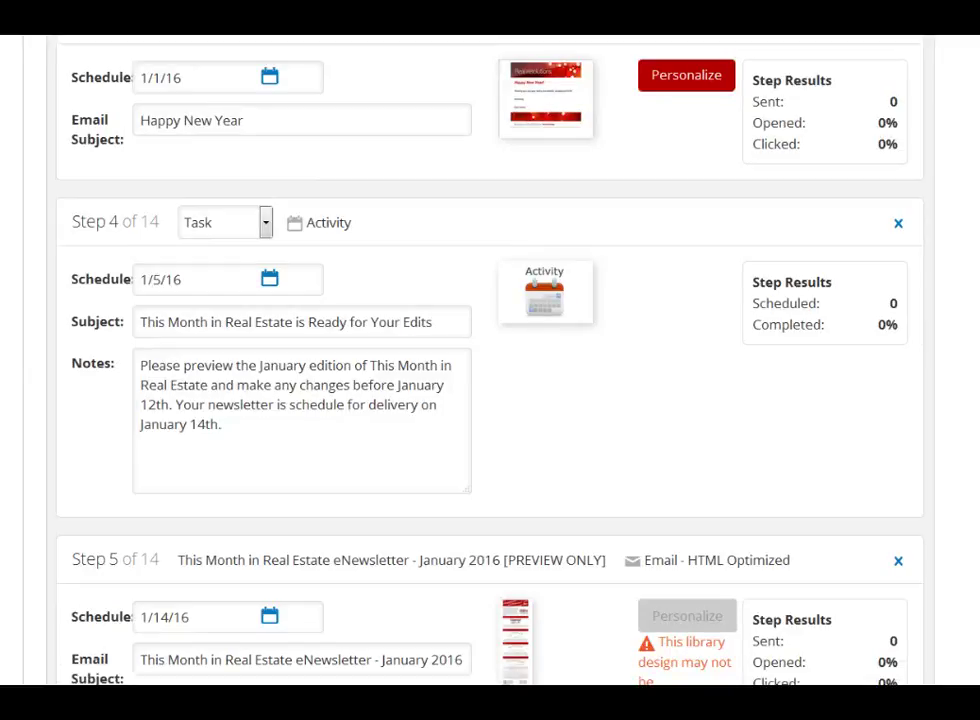
scroll(490, 360, "down", 4)
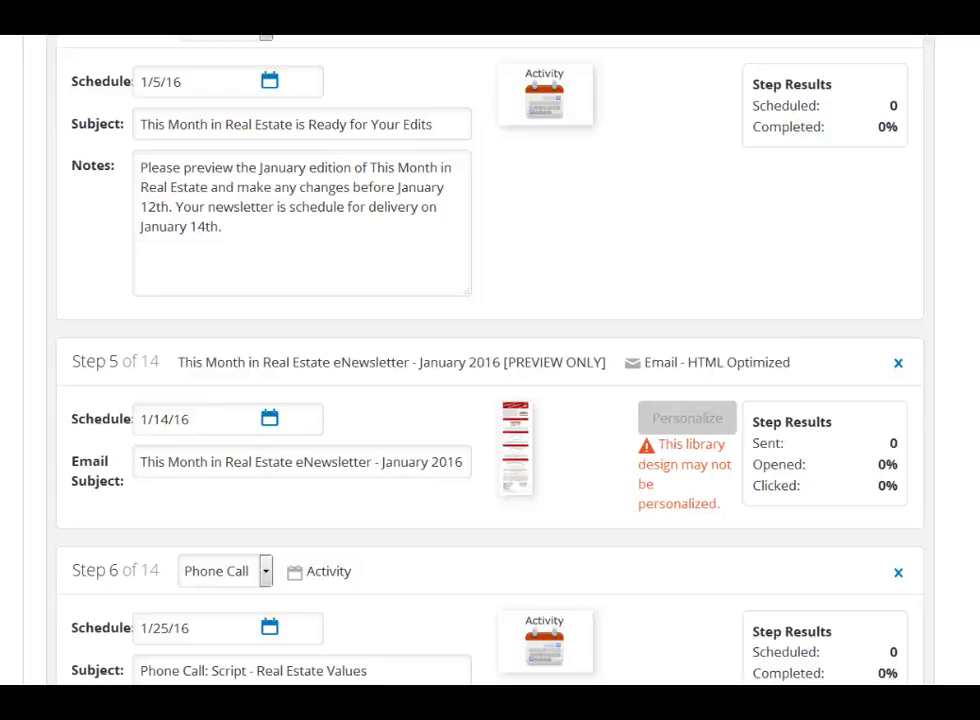
scroll(490, 360, "up", 2)
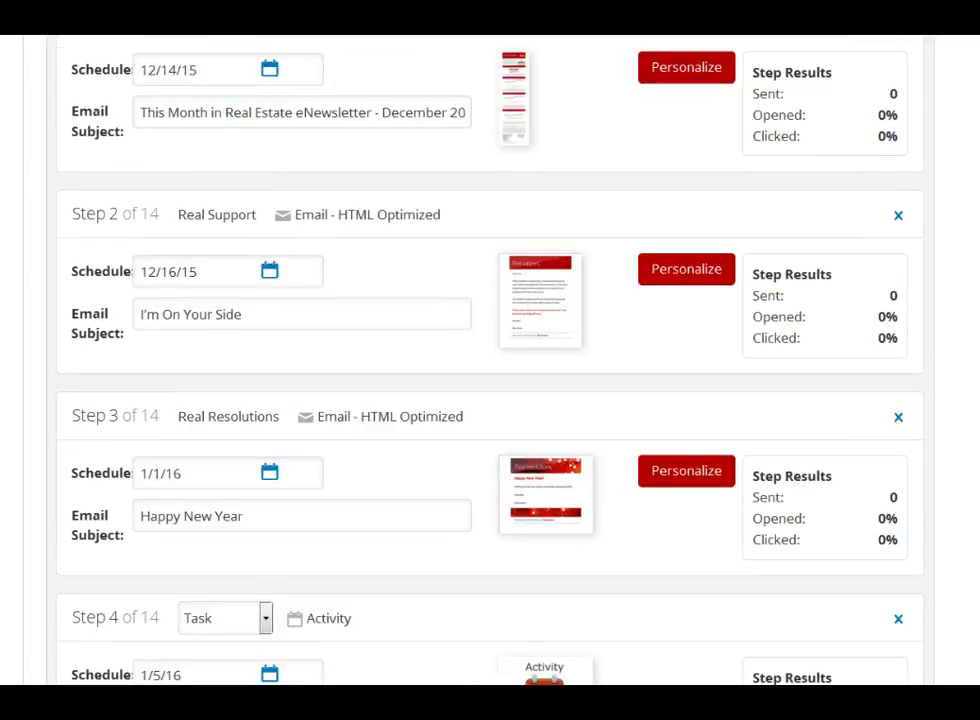
scroll(490, 360, "up", 2)
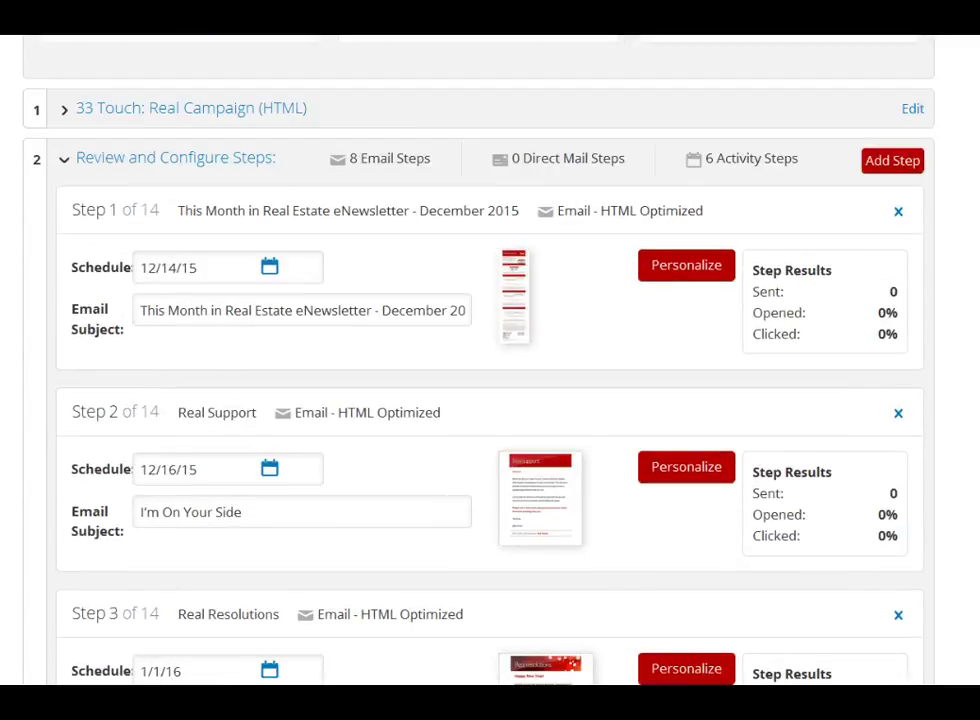
scroll(490, 360, "down", 10)
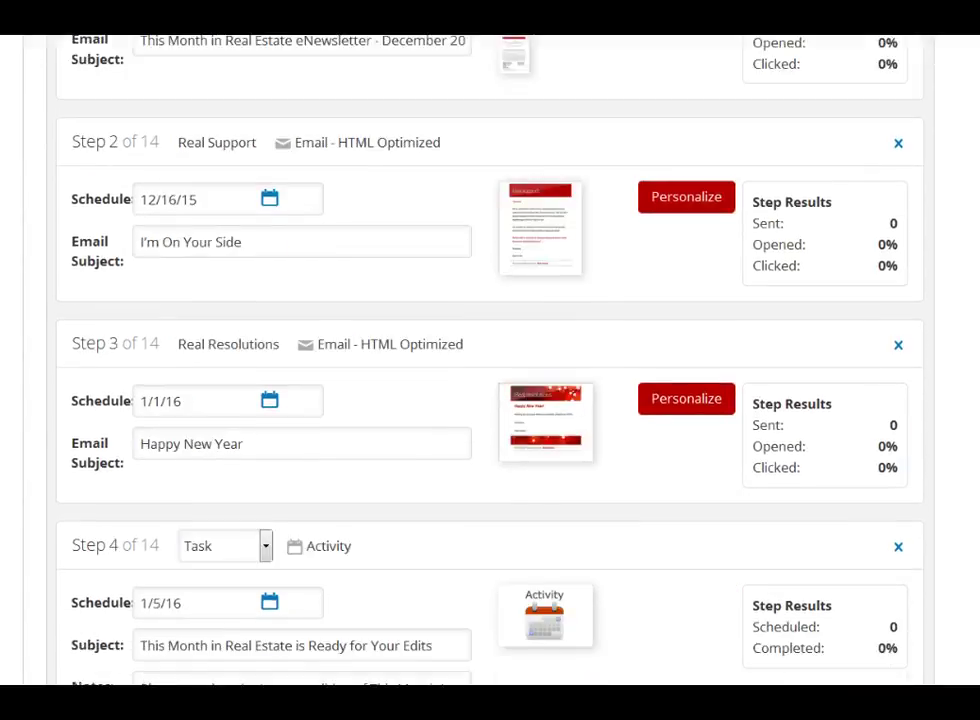
scroll(490, 360, "down", 9)
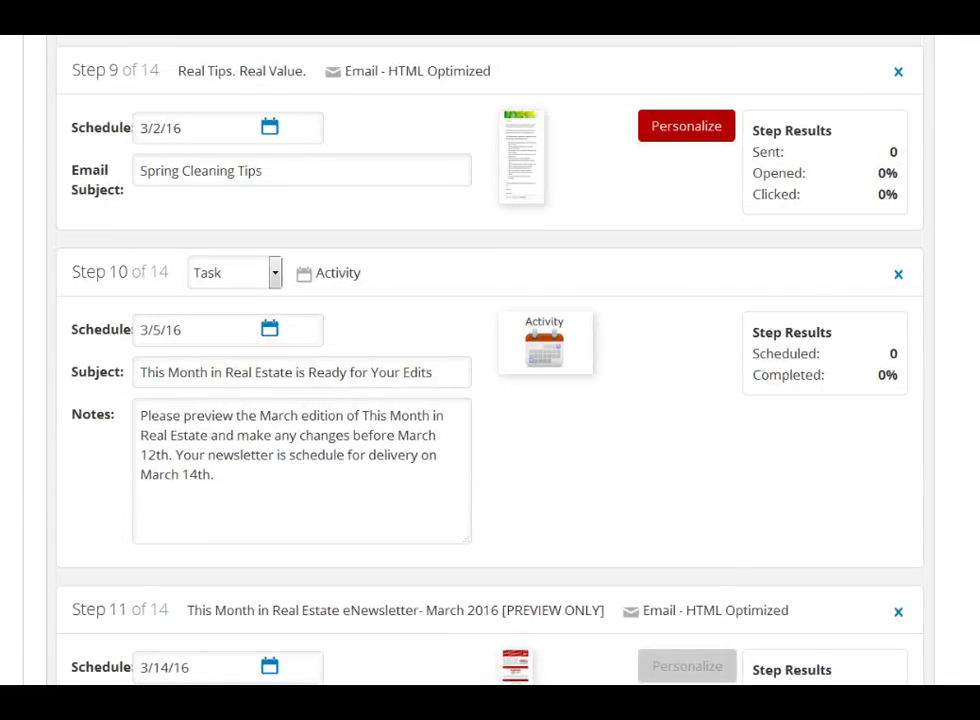
scroll(490, 360, "down", 9)
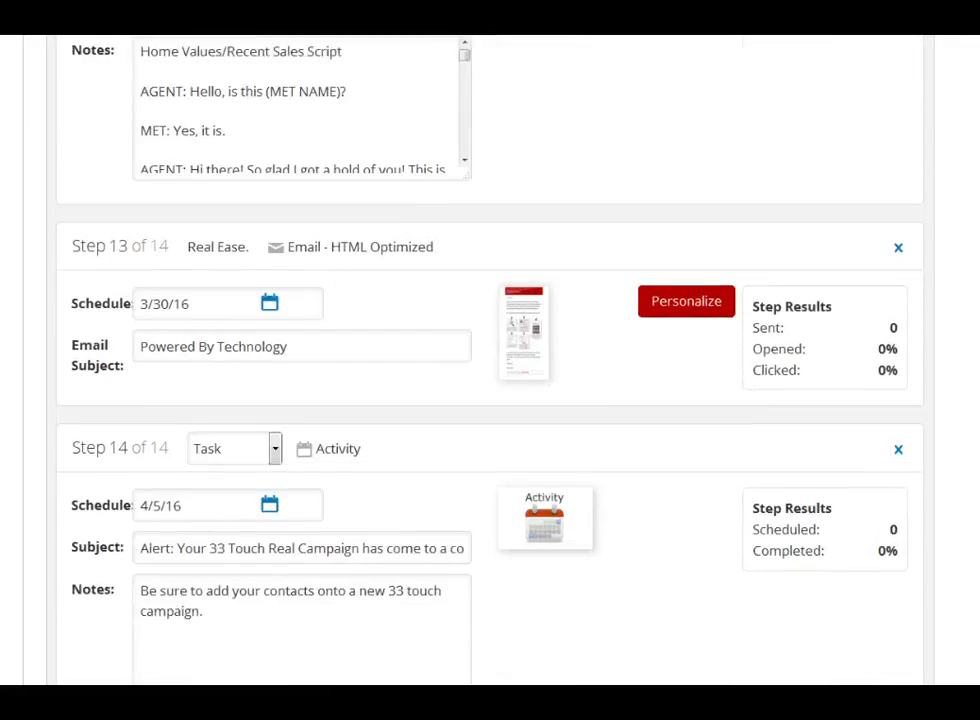
scroll(490, 360, "down", 3)
scroll(490, 360, "up", 2)
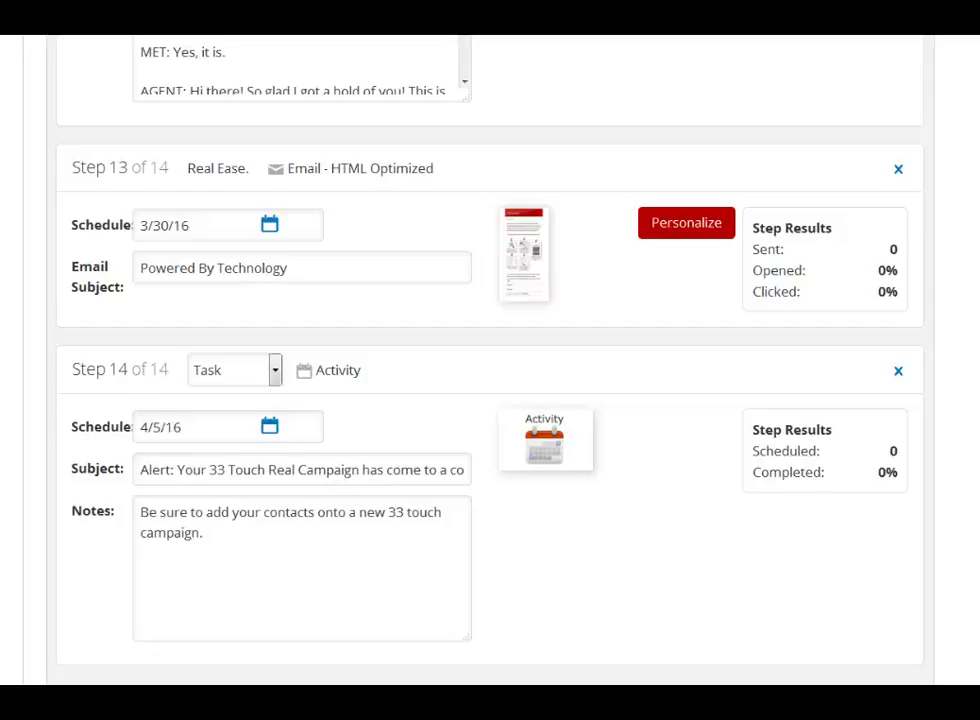
scroll(490, 360, "up", 1)
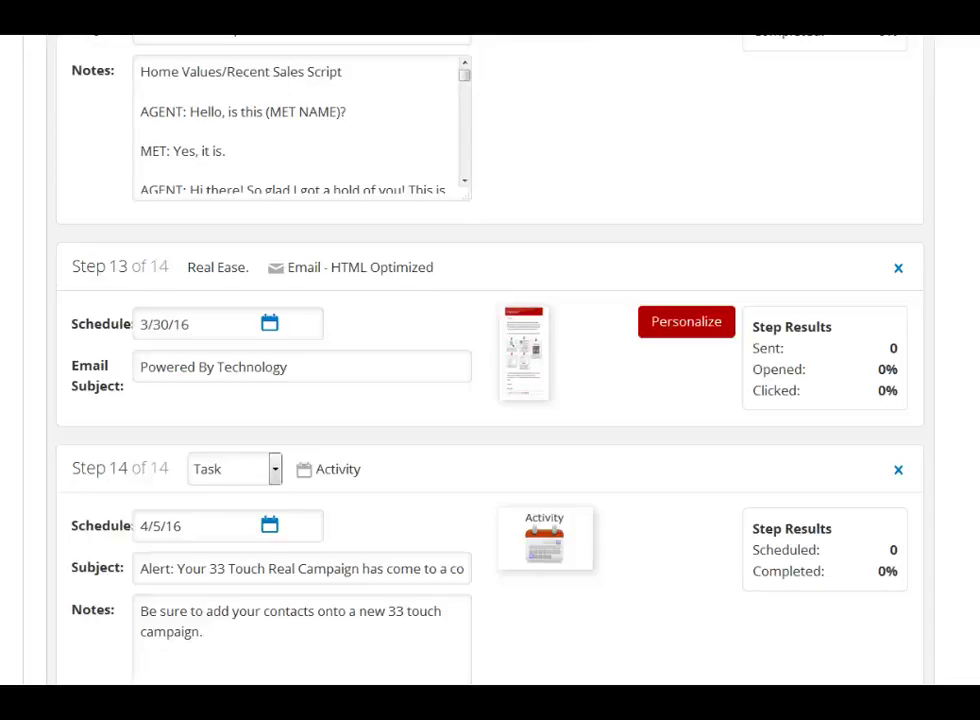
- Open Step 1's December 2015 eNewsletter for personalizing and place the text cursor in the "December 2015 Market Update" heading
scroll(490, 360, "up", 20)
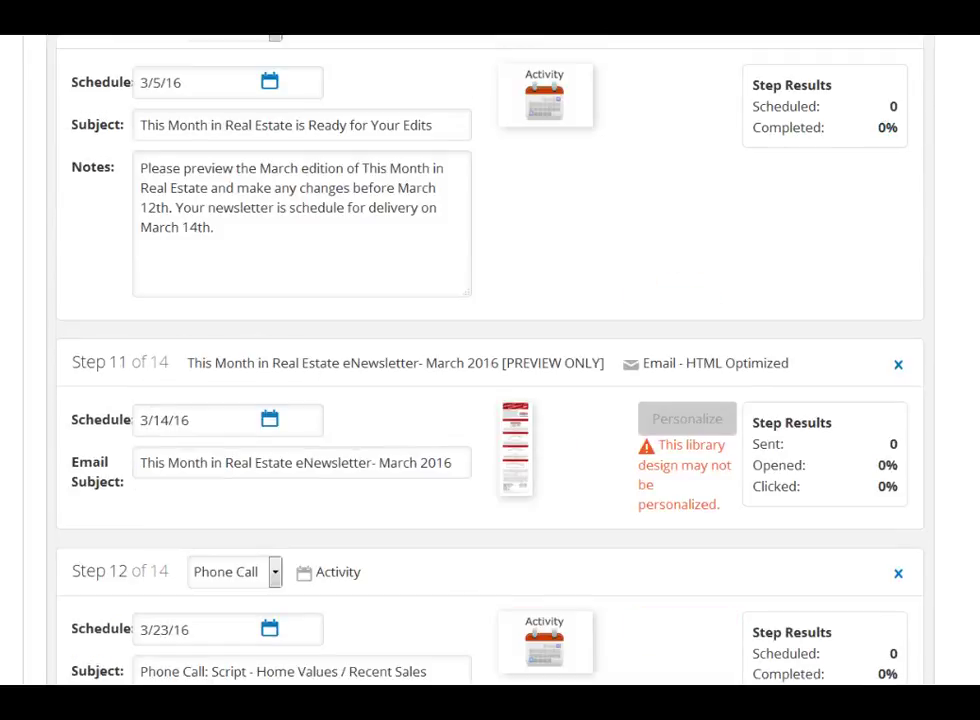
scroll(490, 360, "up", 20)
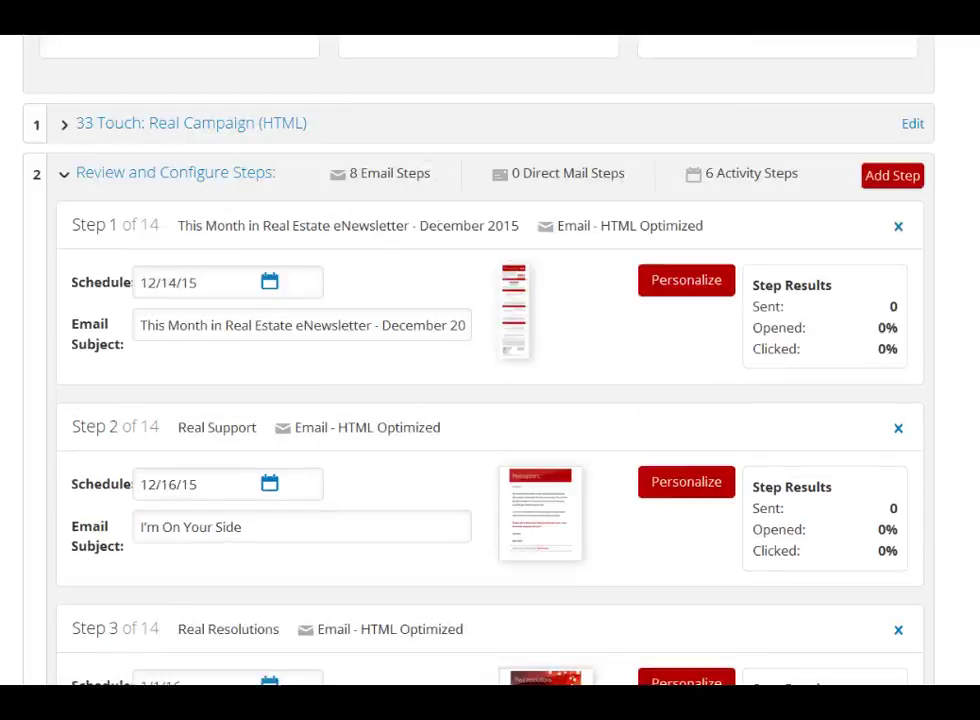
scroll(490, 360, "down", 1)
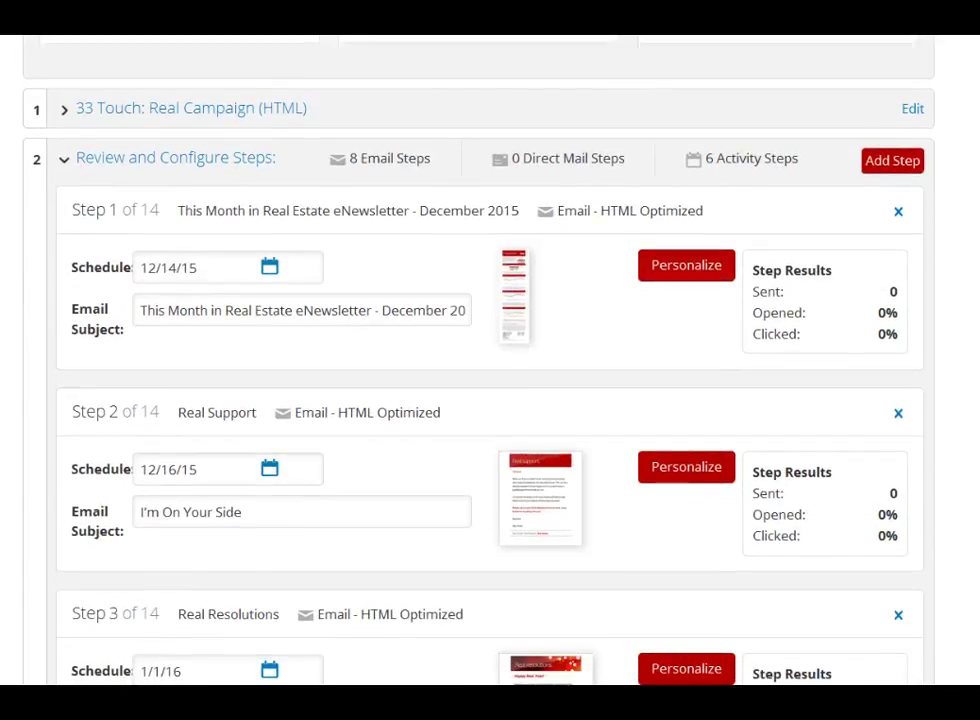
left_click(686, 267)
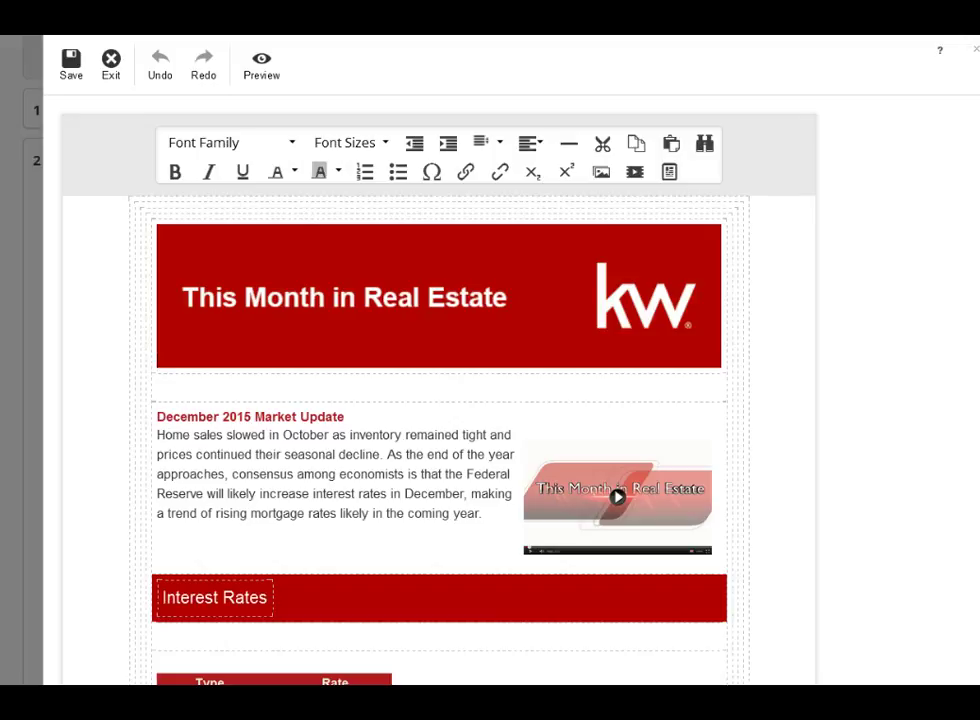
left_click(320, 417)
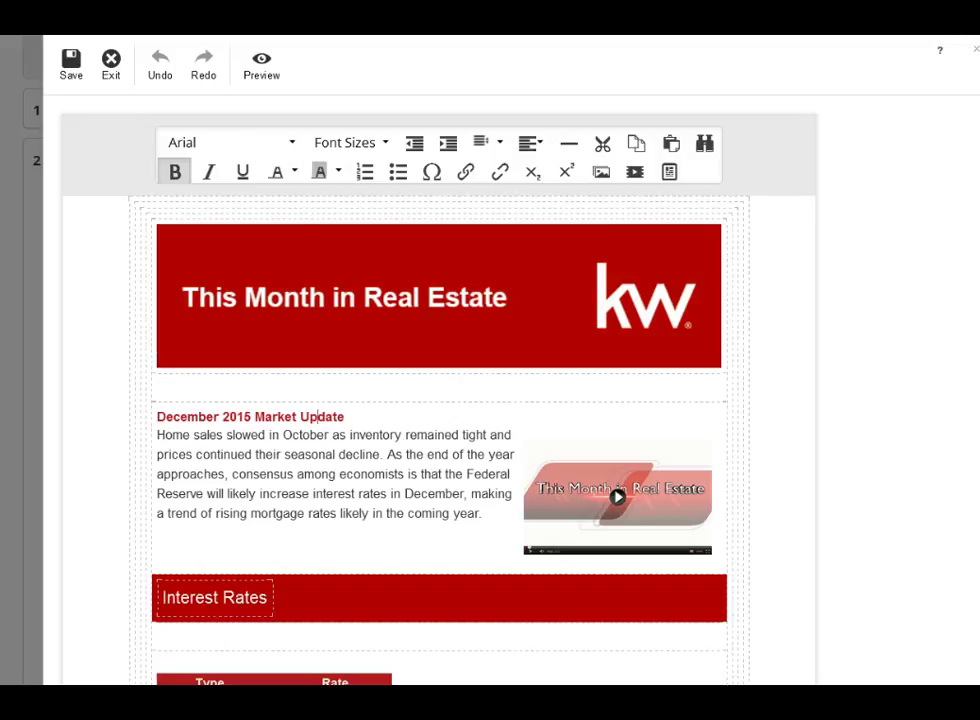
- Open the image library for the newsletter's "This Month in Real Estate" header banner and return to the newsletter without choosing an image
left_click(438, 297)
left_click(601, 172)
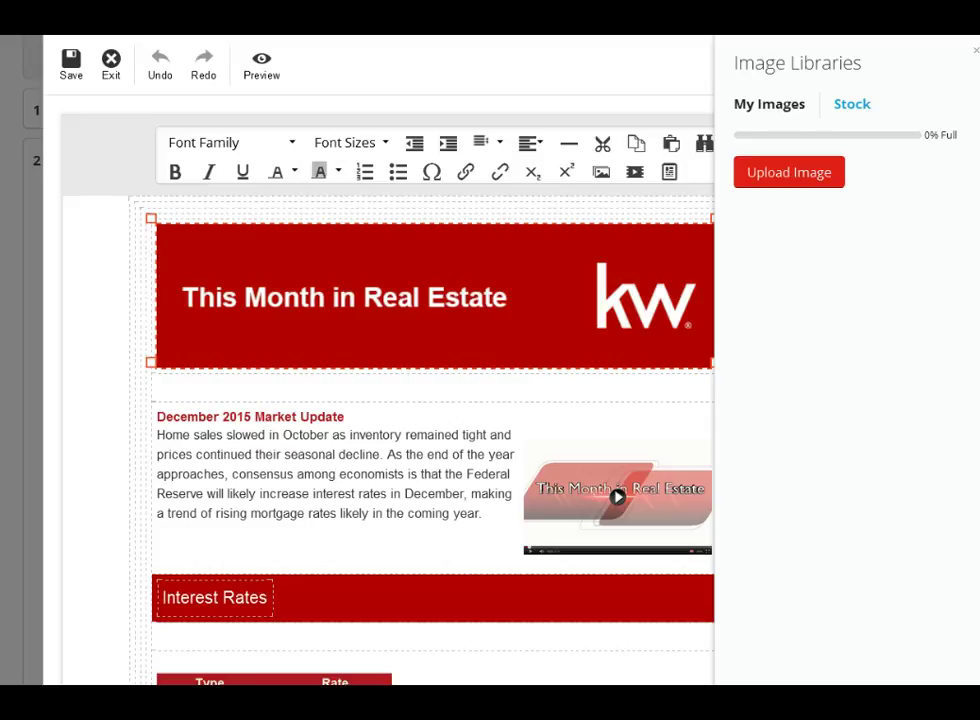
left_click(362, 455)
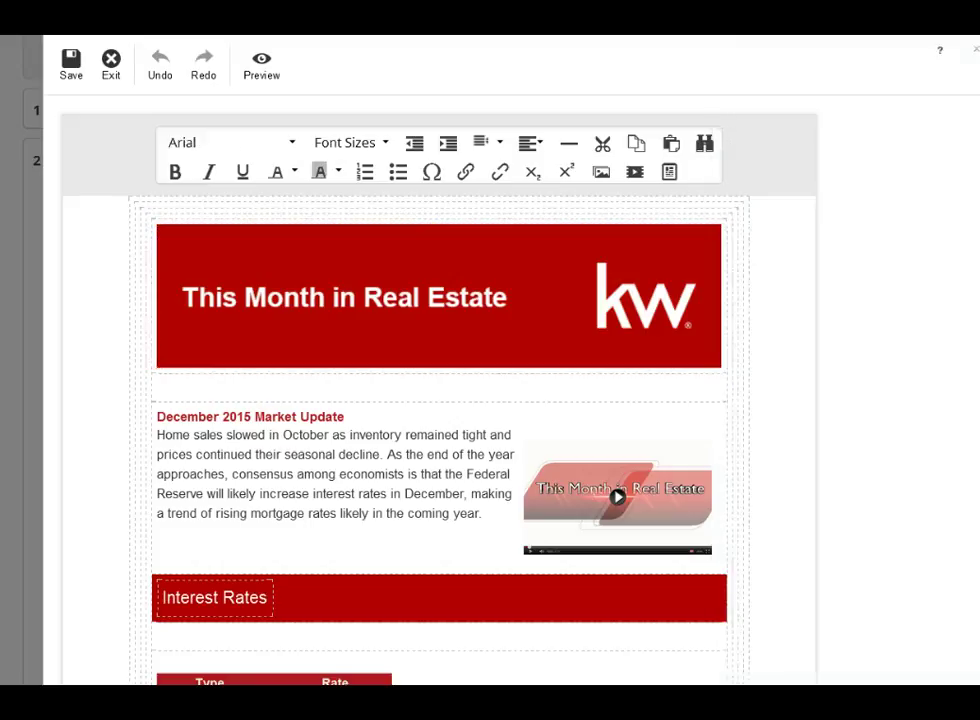
- Review the newsletter from the market update and Interest Rates sections down to the contact footer, and exit the editor without saving
left_click(327, 417)
scroll(440, 400, "down", 2)
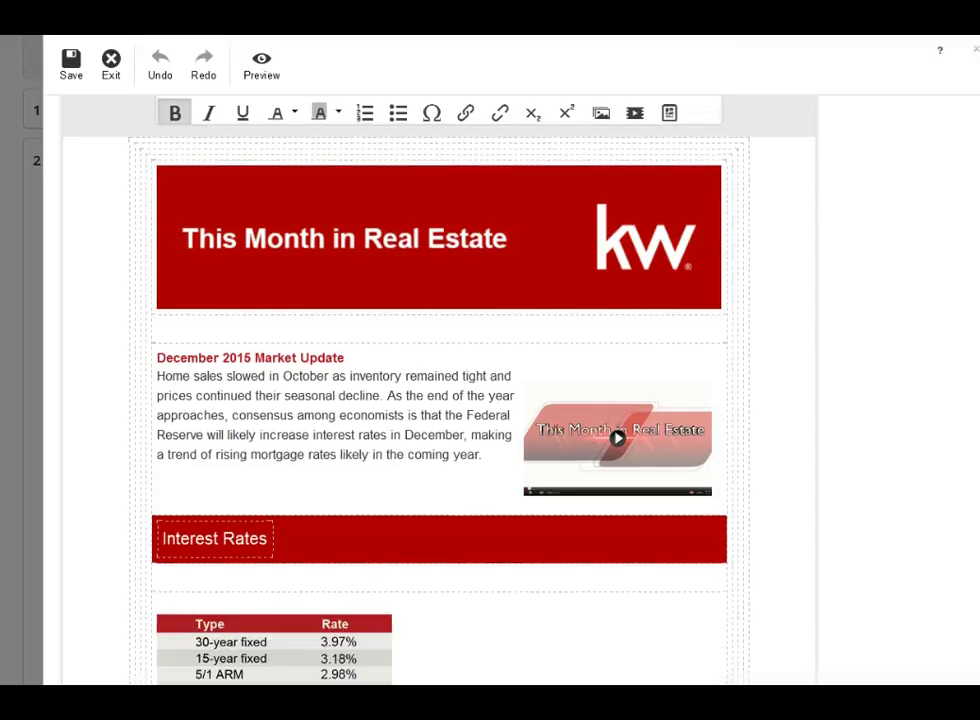
left_click(243, 508)
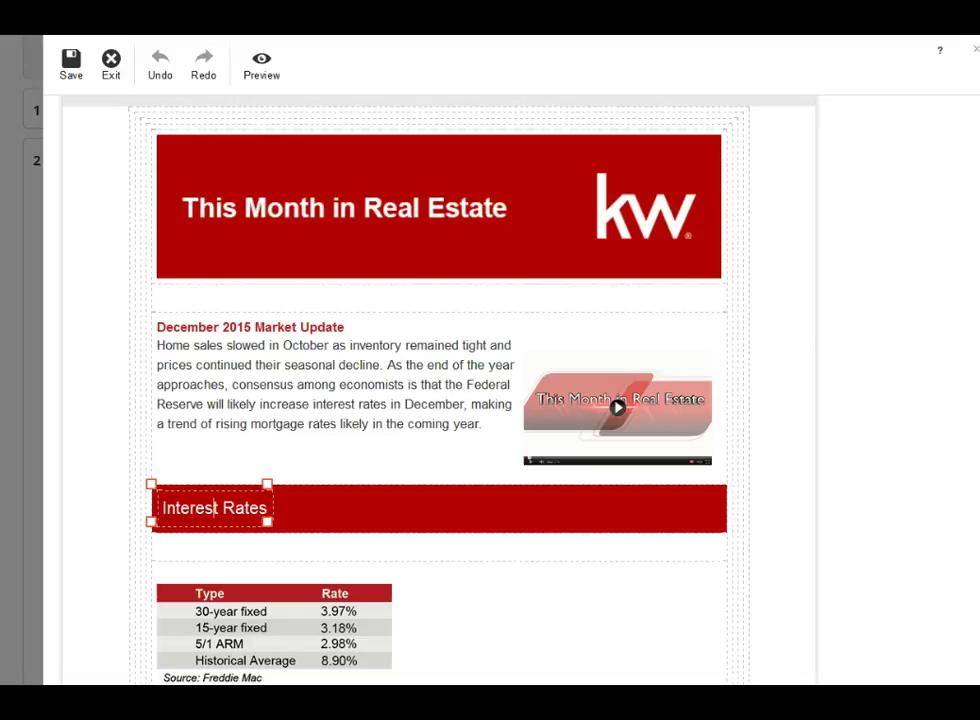
scroll(243, 508, "down", 2)
scroll(440, 400, "down", 10)
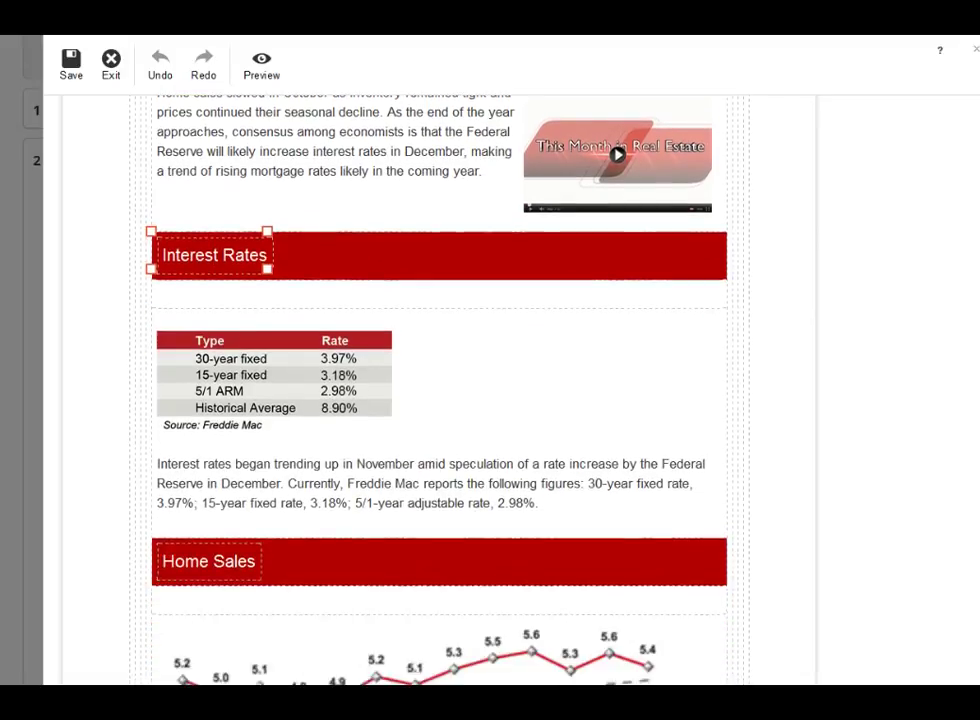
scroll(440, 400, "up", 10)
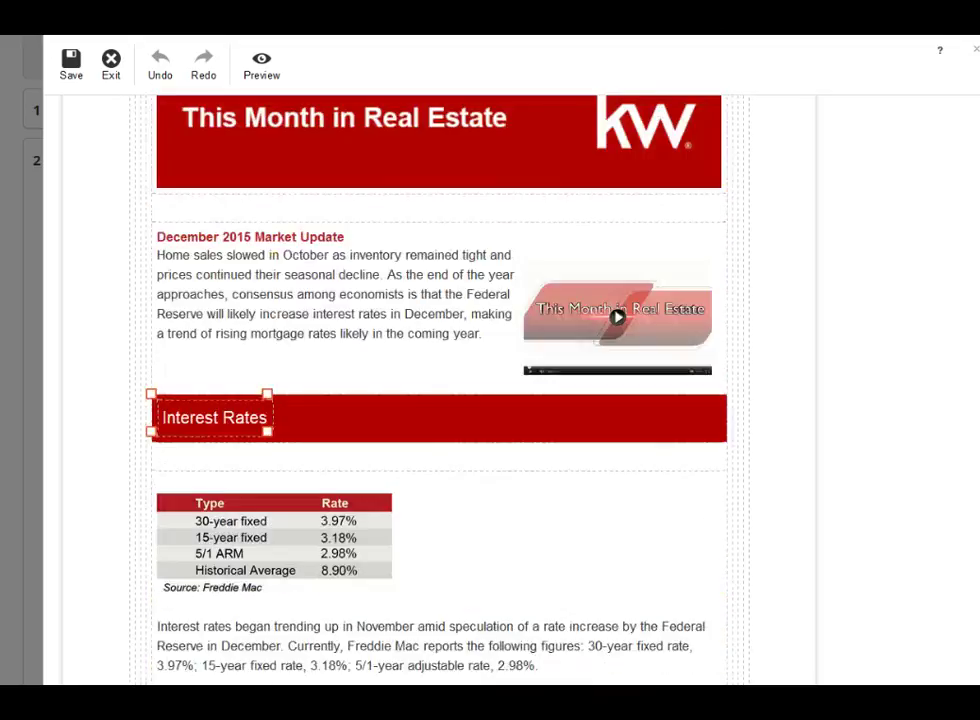
scroll(440, 400, "down", 20)
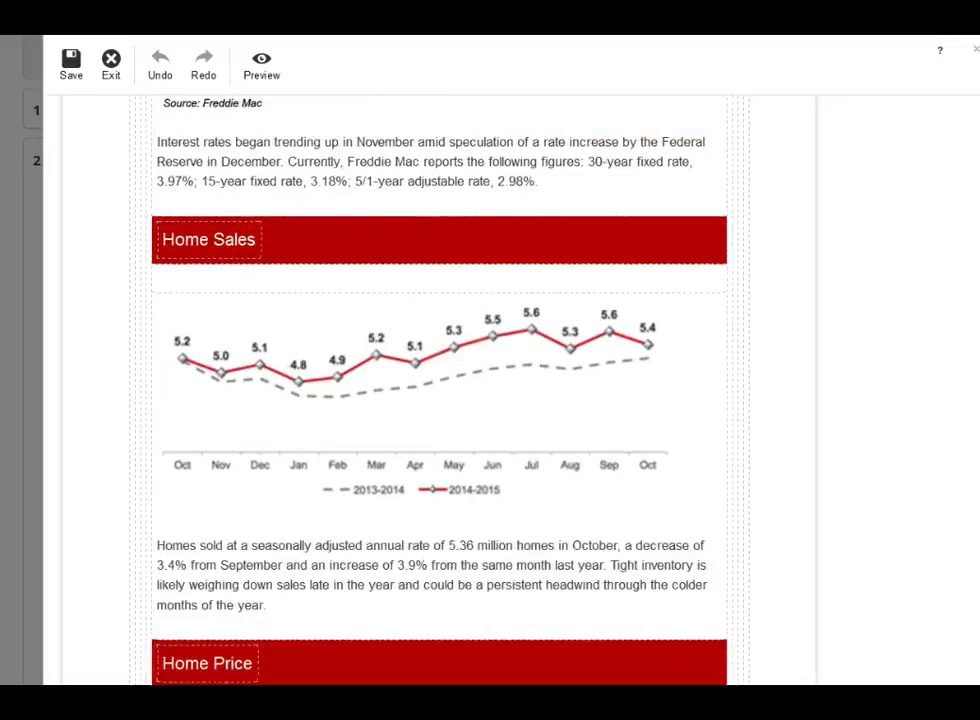
scroll(440, 400, "down", 5)
scroll(440, 400, "up", 5)
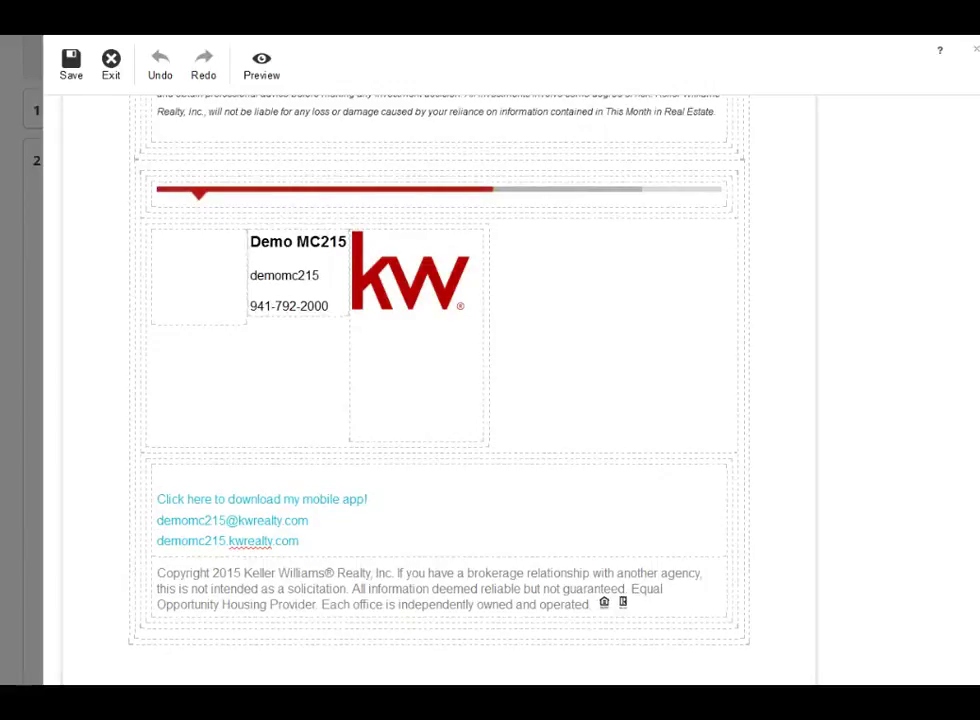
scroll(440, 400, "up", 10)
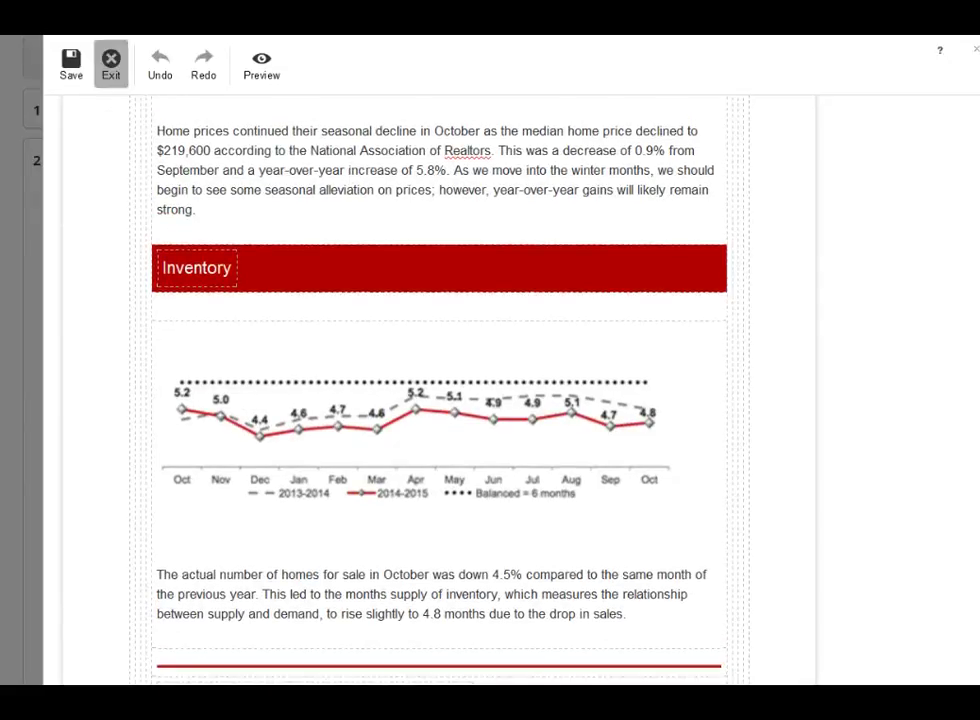
left_click(111, 62)
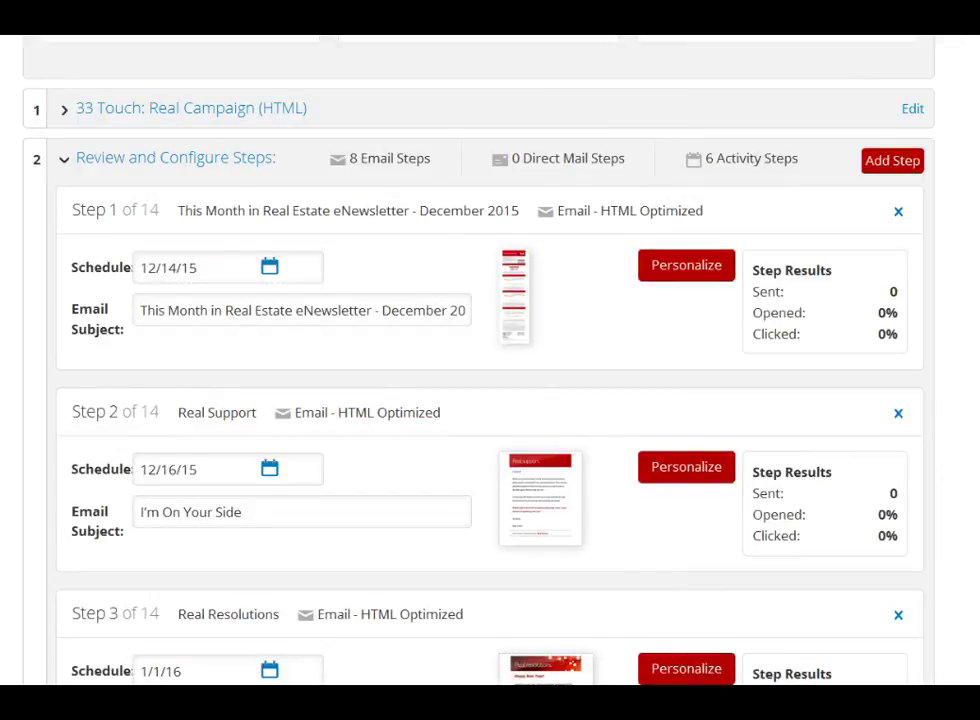
- Look over the schedules and subjects of the campaign's first four steps, and try the option for adding another step
scroll(490, 360, "down", 2)
scroll(490, 360, "up", 4)
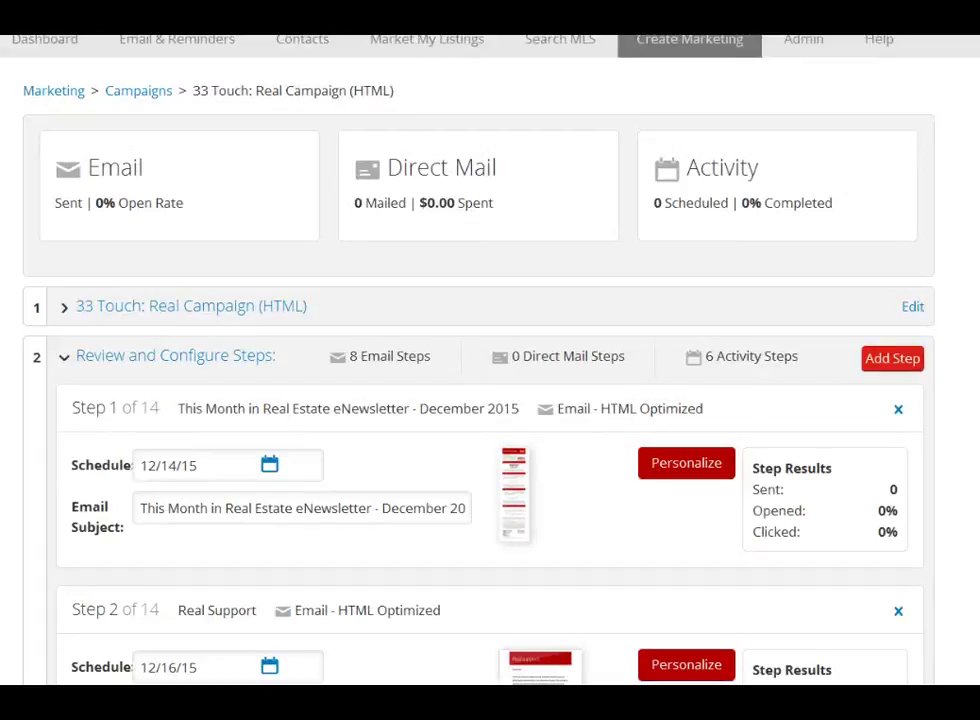
scroll(490, 360, "up", 2)
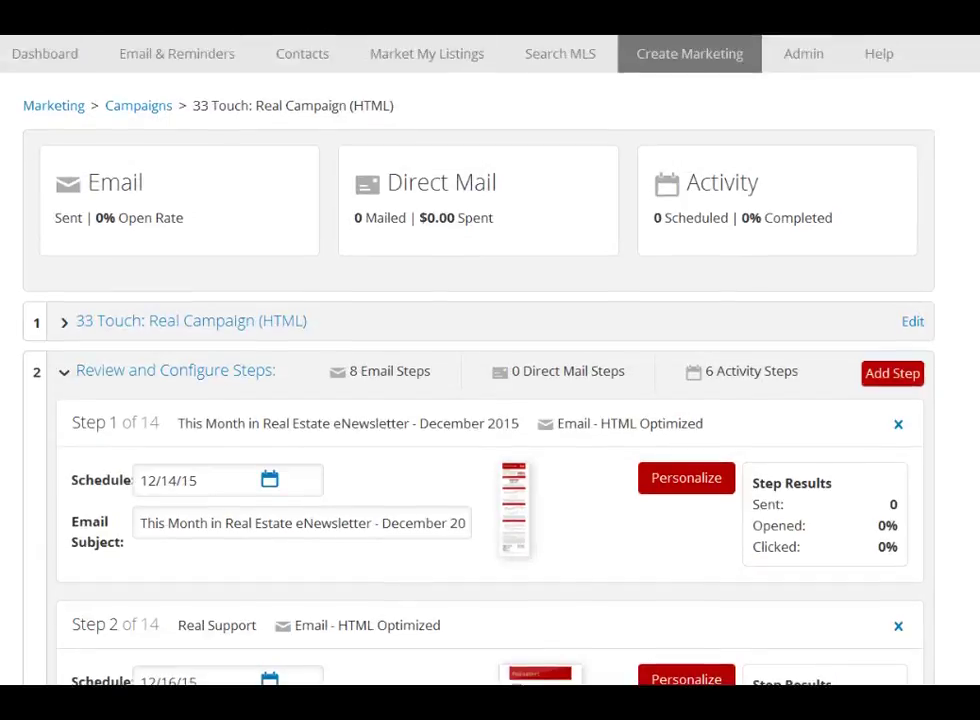
scroll(490, 360, "down", 5)
scroll(490, 360, "down", 5)
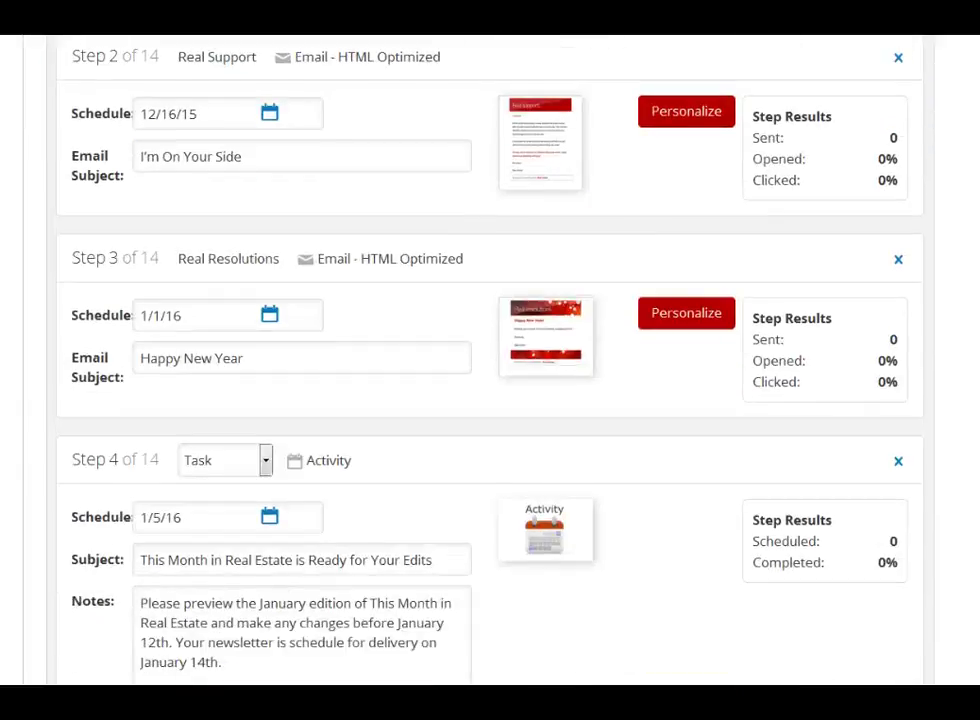
scroll(490, 360, "up", 10)
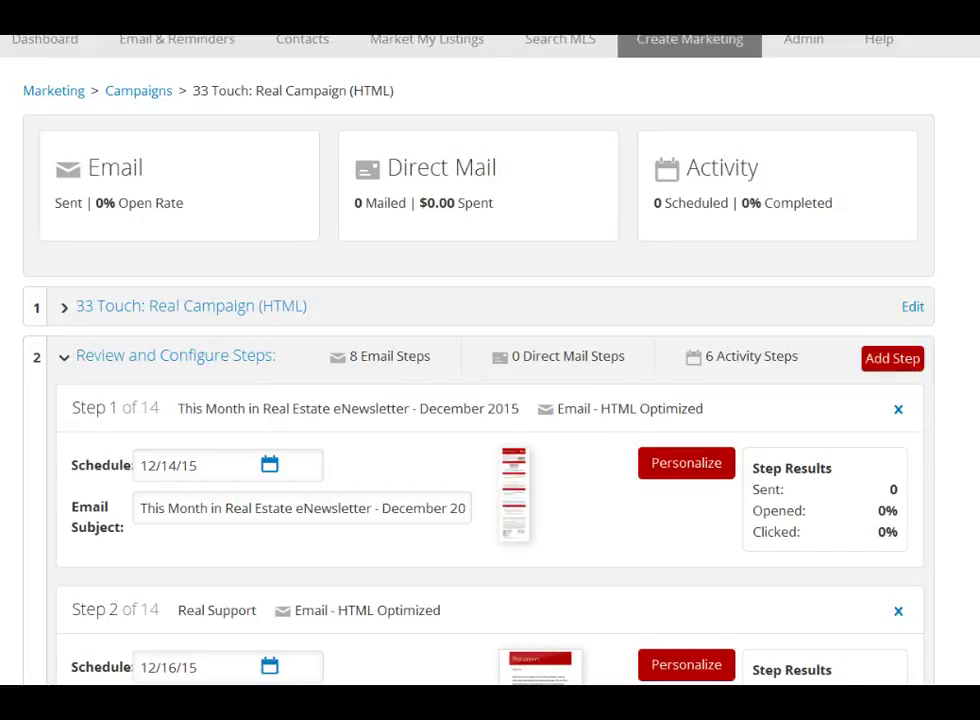
left_click(892, 358)
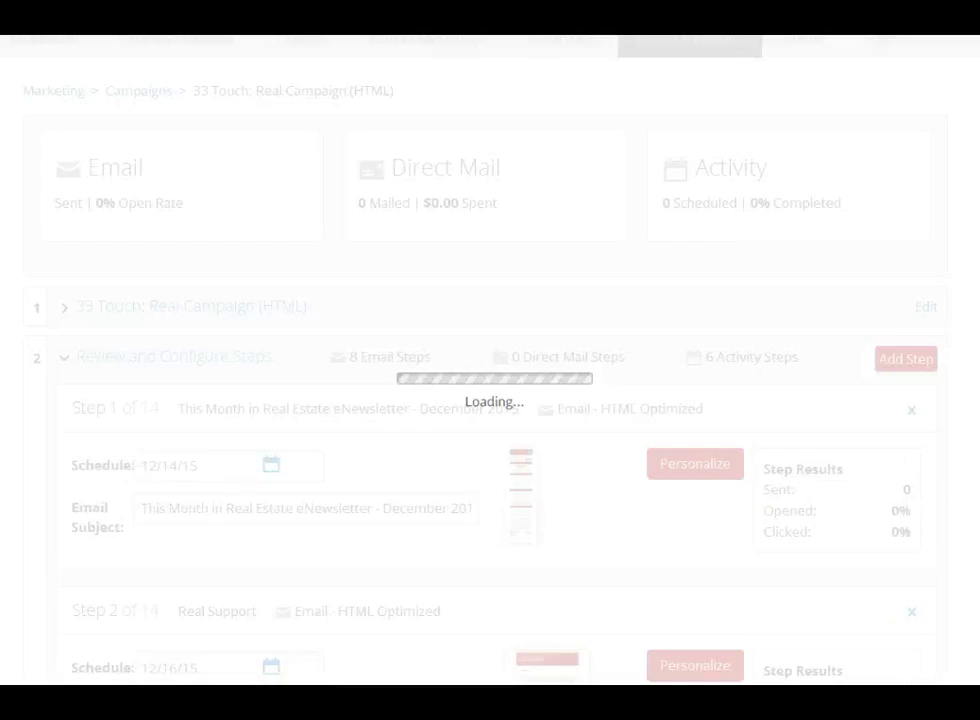
key("Return")
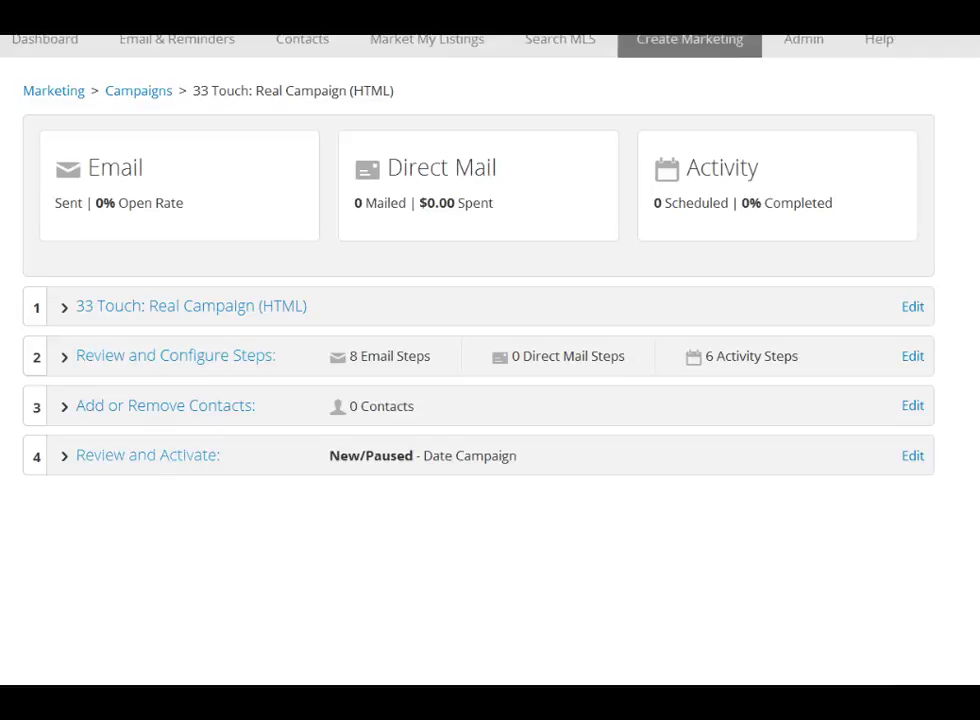
- Open the Add or Remove Contacts section and filter the eligible contacts by the 33 Touch 2015 group
left_click(165, 406)
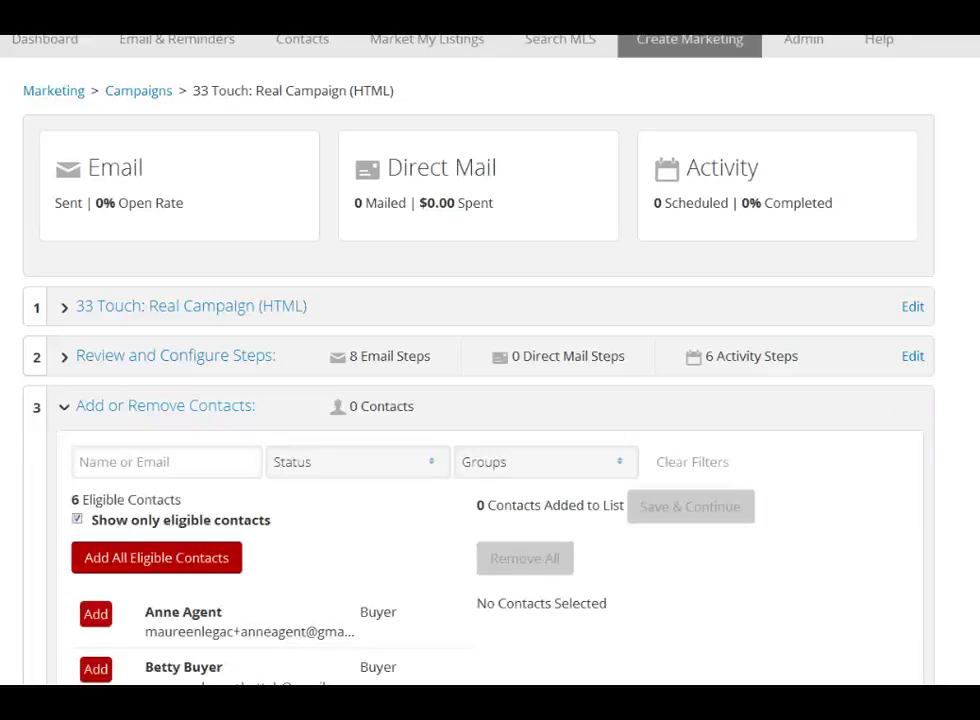
scroll(490, 360, "down", 4)
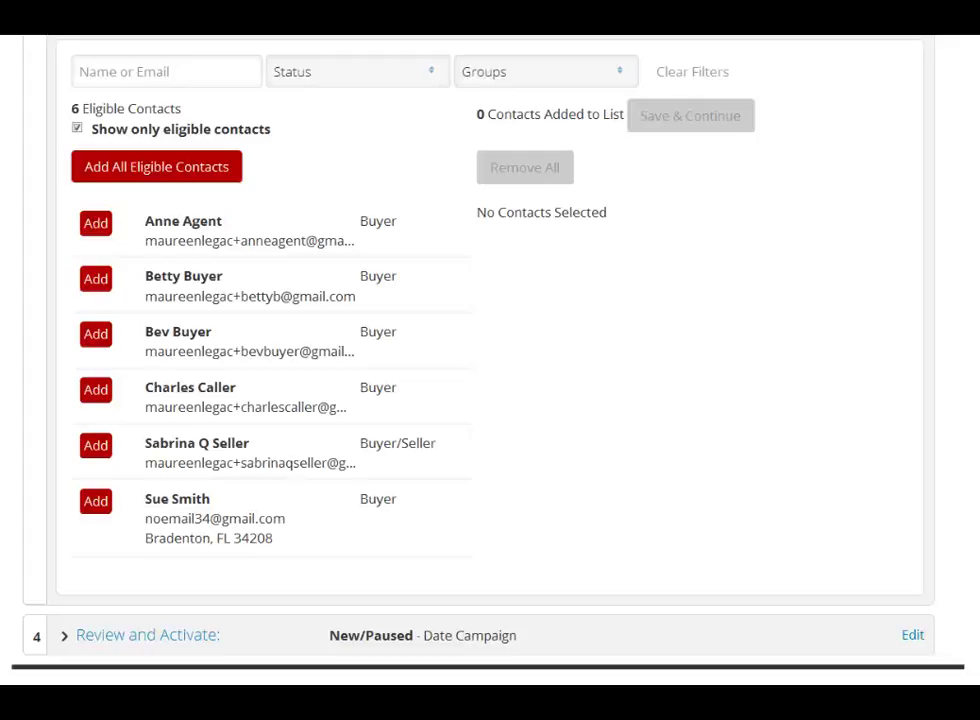
scroll(480, 360, "up", 3)
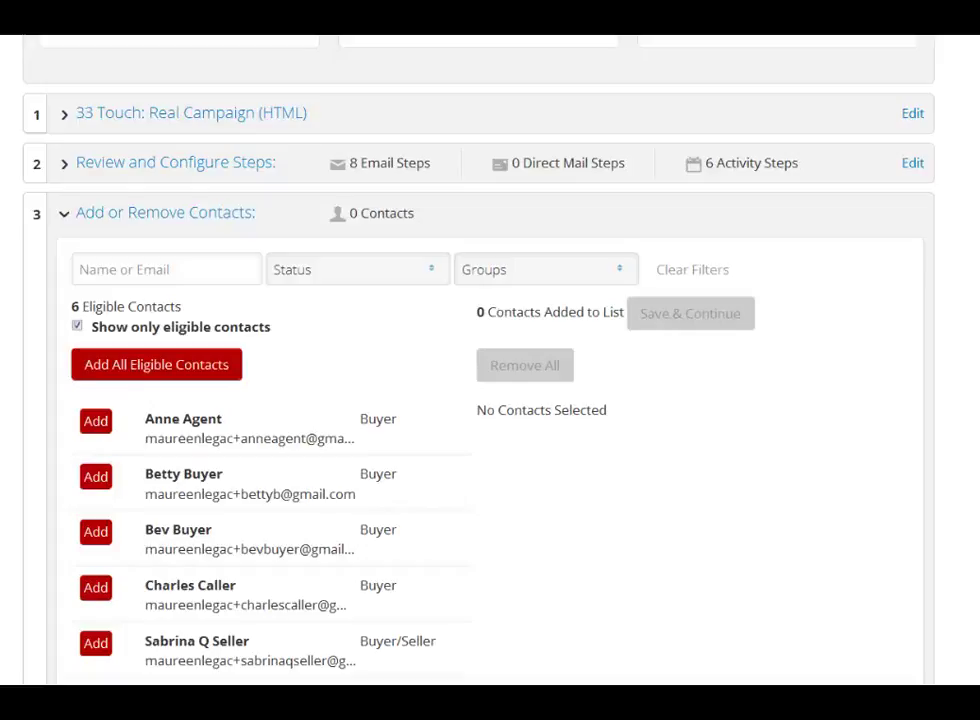
scroll(480, 400, "down", 1)
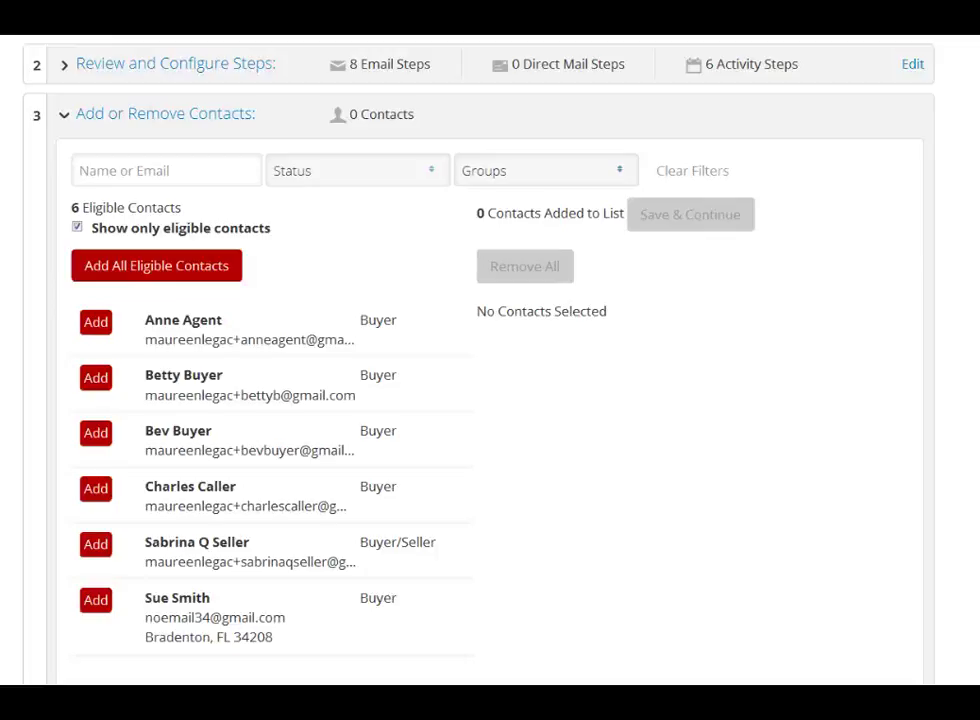
left_click(560, 170)
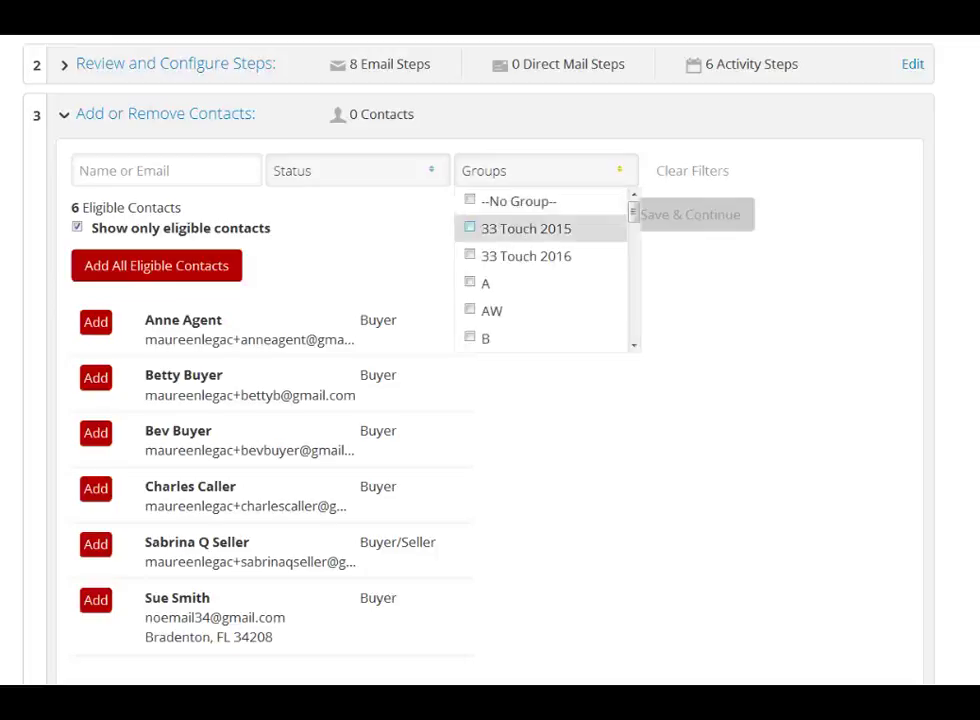
left_click(525, 228)
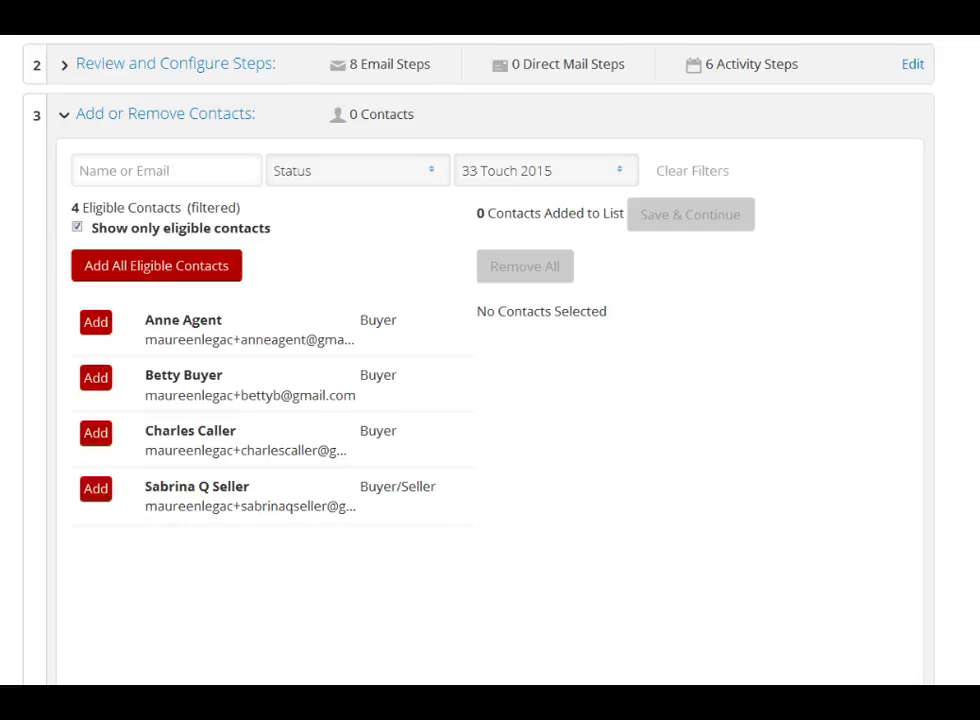
- Add all eligible contacts of the filtered group to the campaign's contact list and remove them all again
left_click(157, 266)
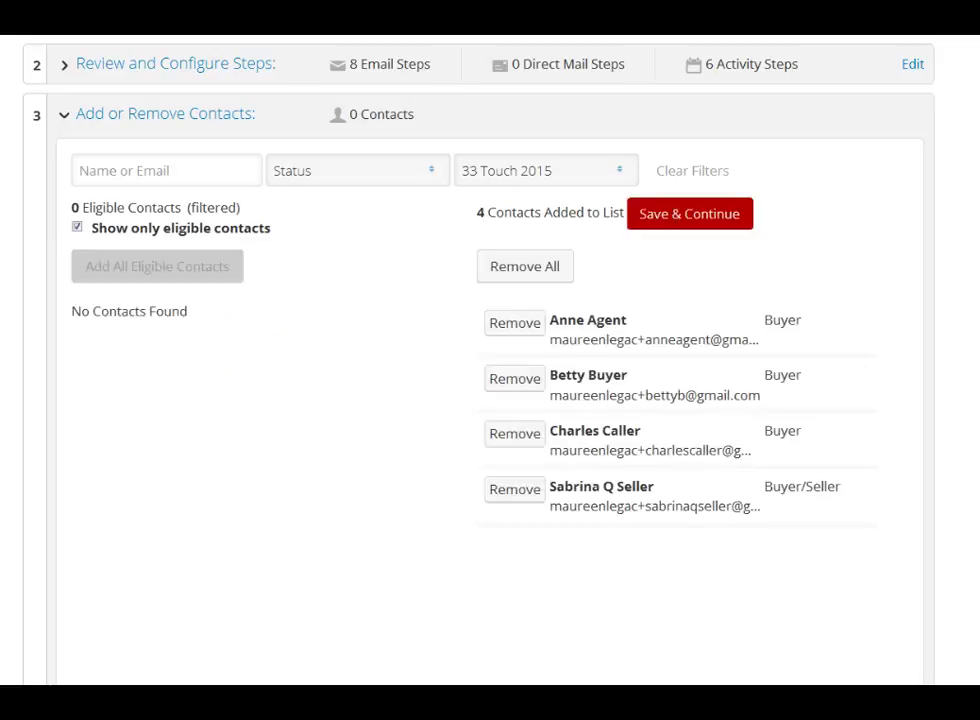
left_click(525, 267)
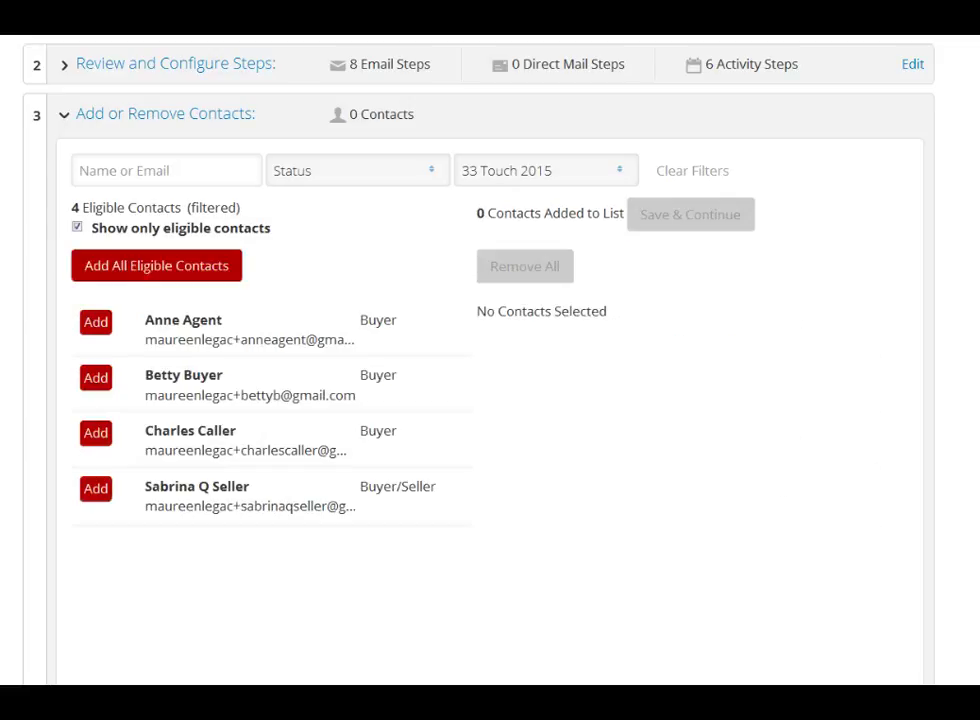
left_click(619, 170)
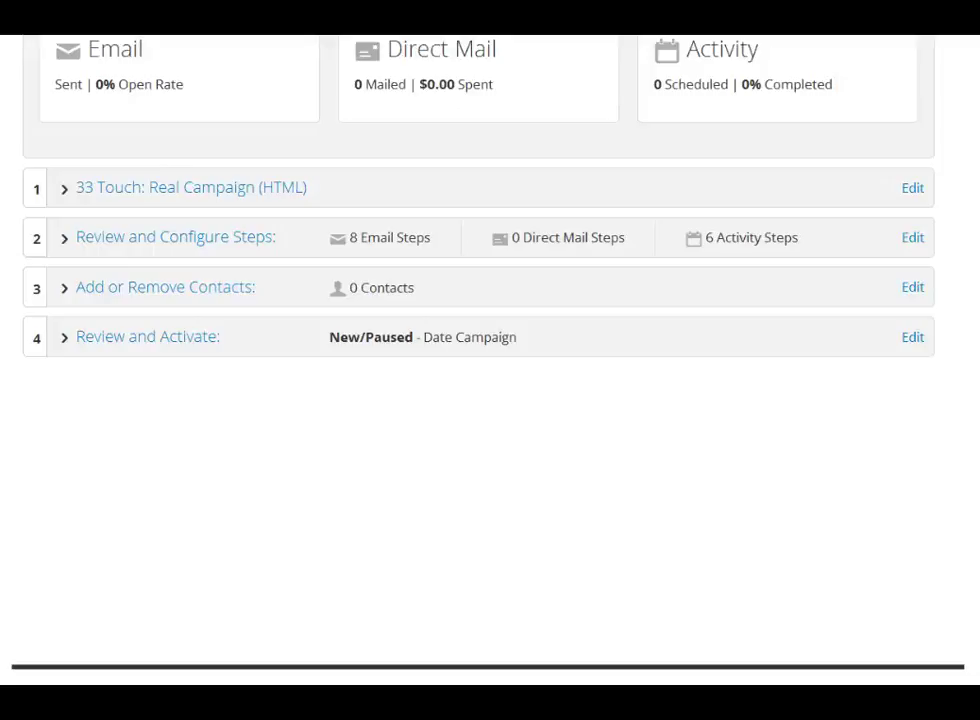
- Agree to the recipient opt-in statement under Review and Activate, include Showcase Properties on all email steps, and activate the campaign
scroll(478, 350, "up", 1)
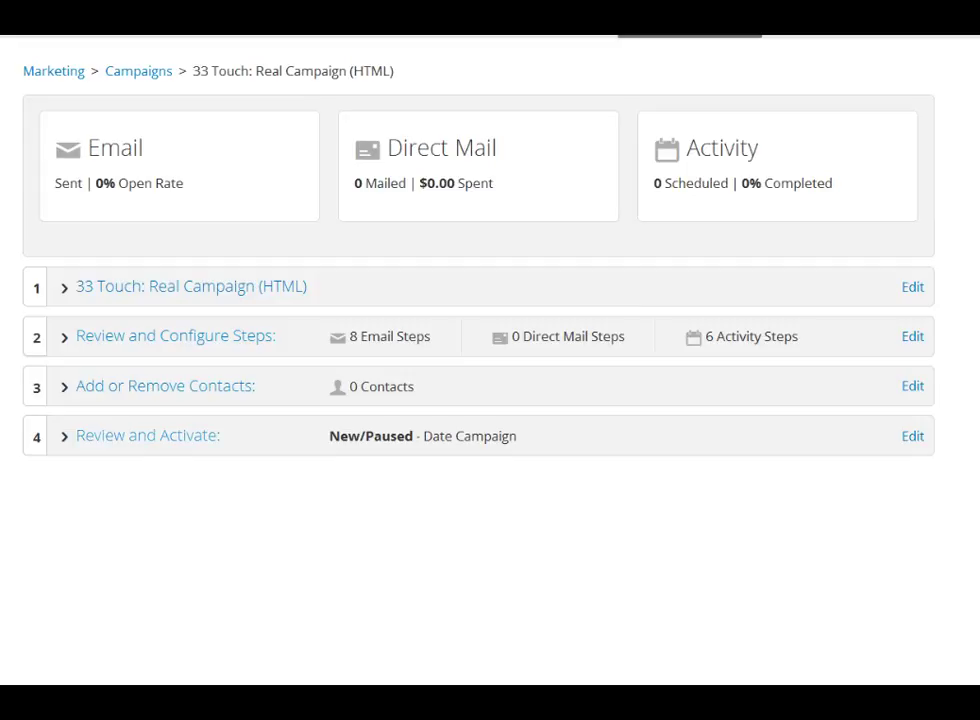
left_click(148, 436)
scroll(478, 400, "down", 1)
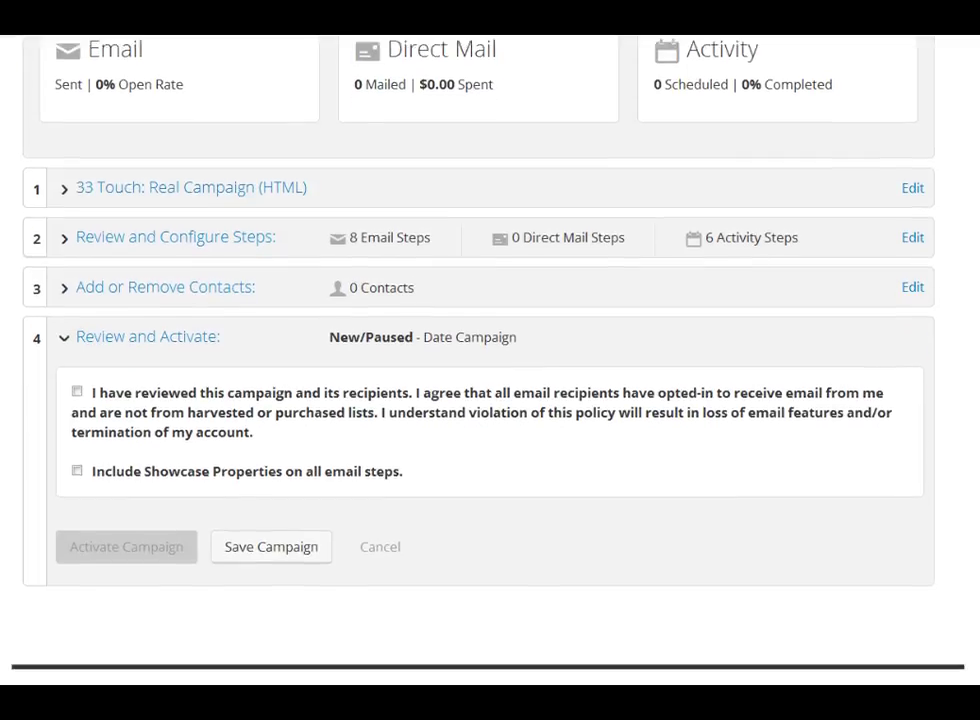
left_click(77, 391)
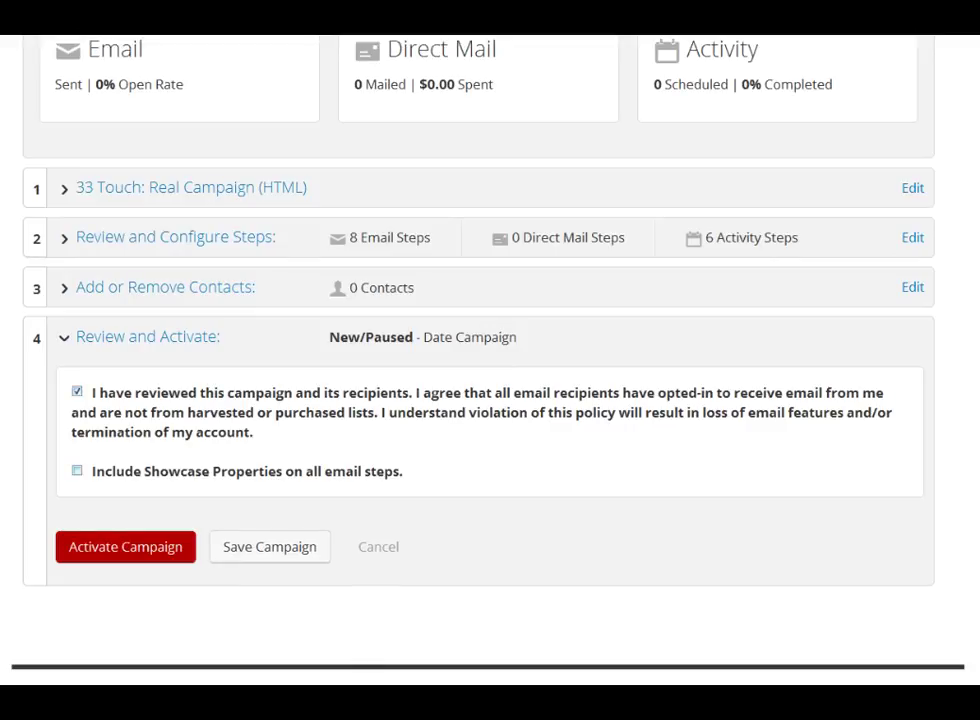
left_click(77, 470)
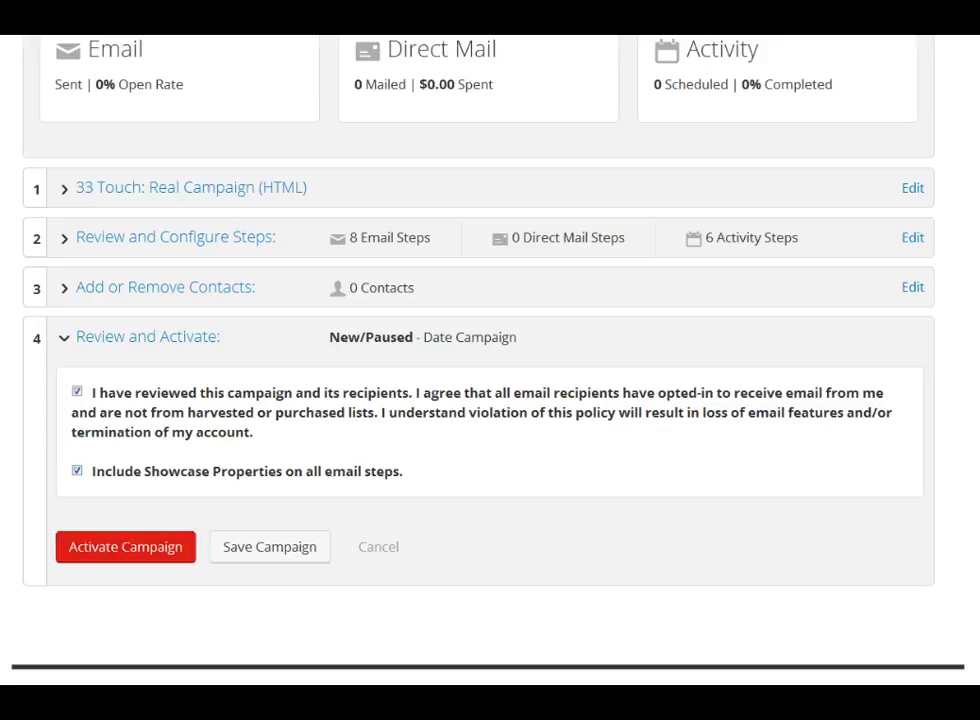
left_click(125, 546)
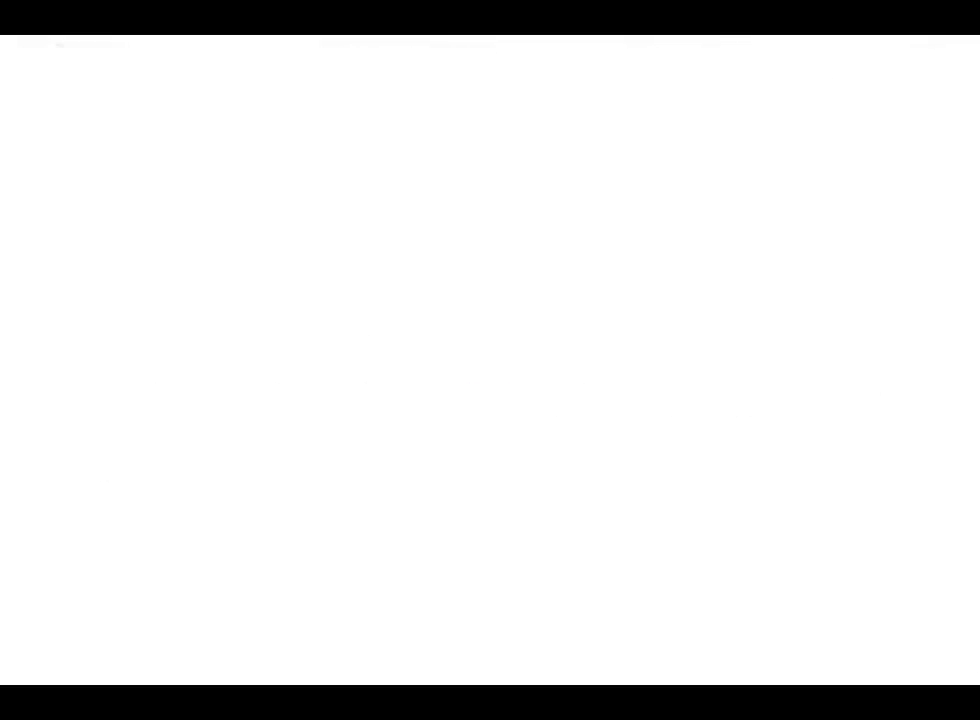
- Check the 33 Touch campaign's entry under Active Campaigns, and open the template list for creating a new campaign
scroll(480, 360, "up", 2)
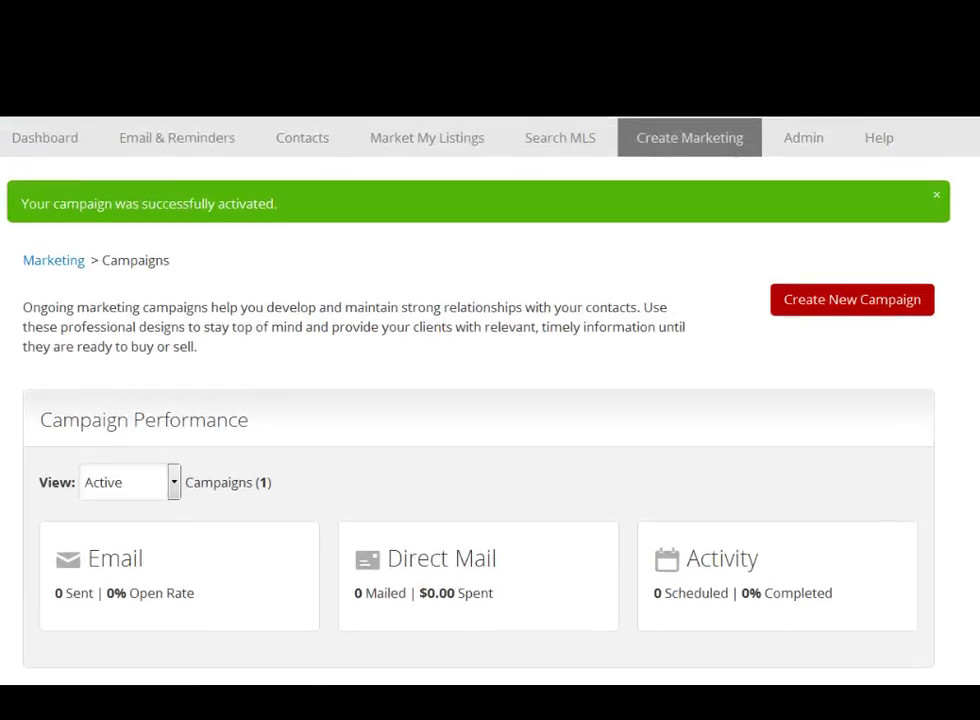
scroll(480, 360, "down", 3)
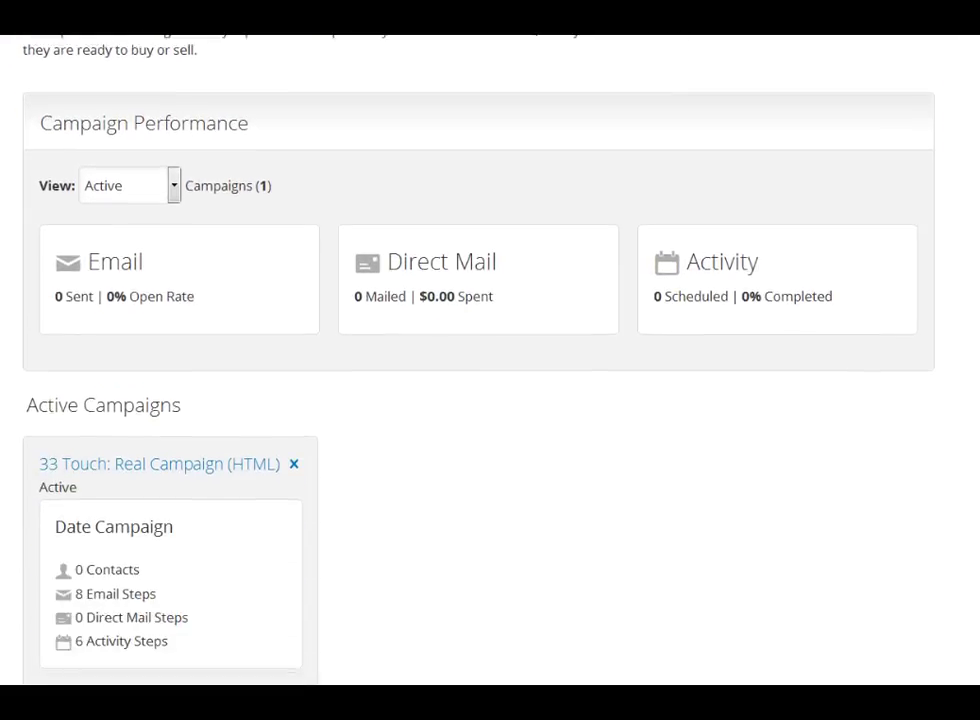
scroll(480, 360, "up", 3)
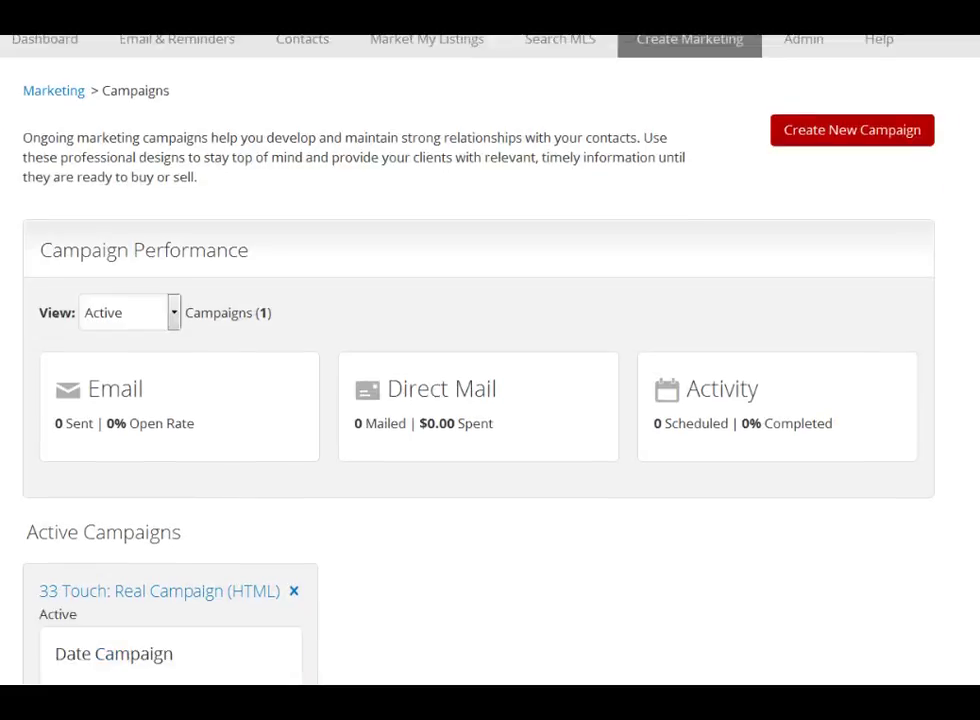
scroll(480, 360, "up", 2)
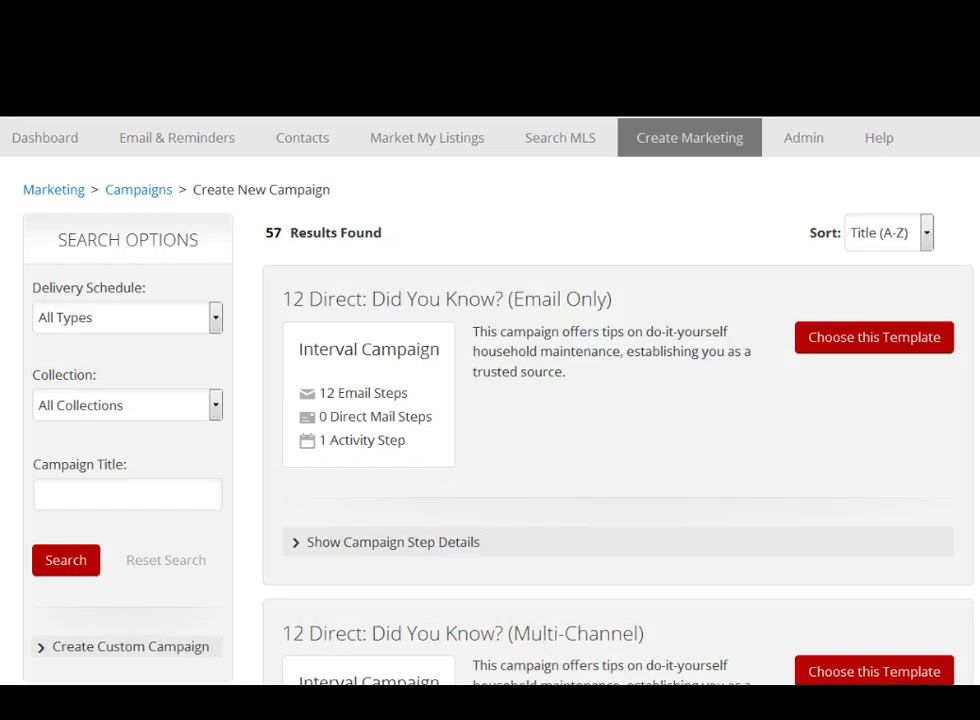
scroll(600, 400, "down", 8)
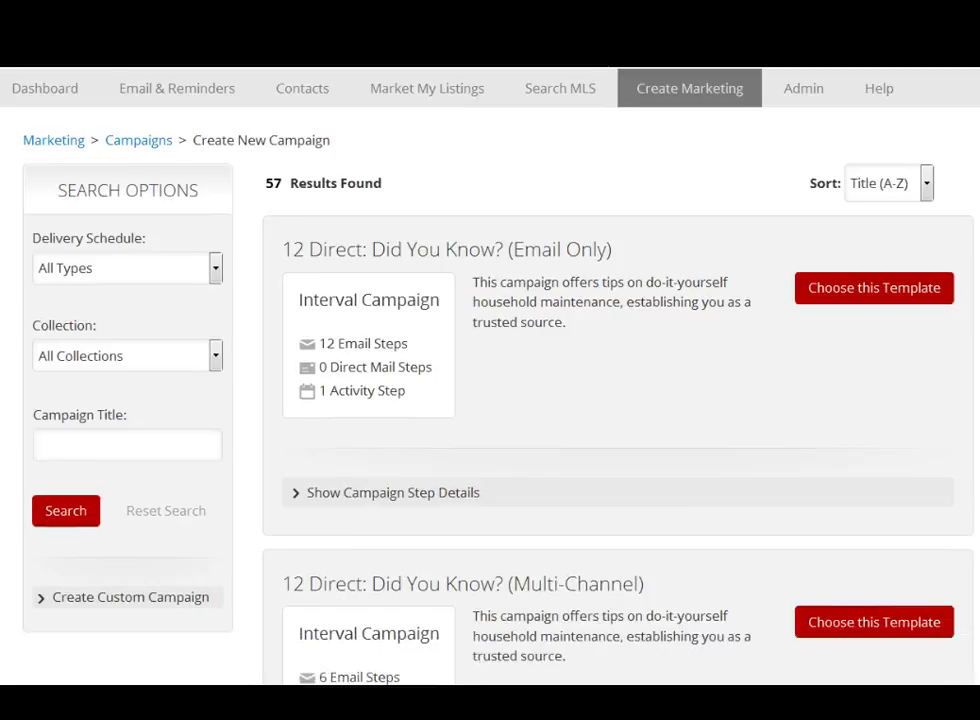
- Browse the 12 Direct and 33 Touch campaign templates, examining their campaign types, descriptions, and email, direct mail and activity steps
scroll(600, 400, "down", 7)
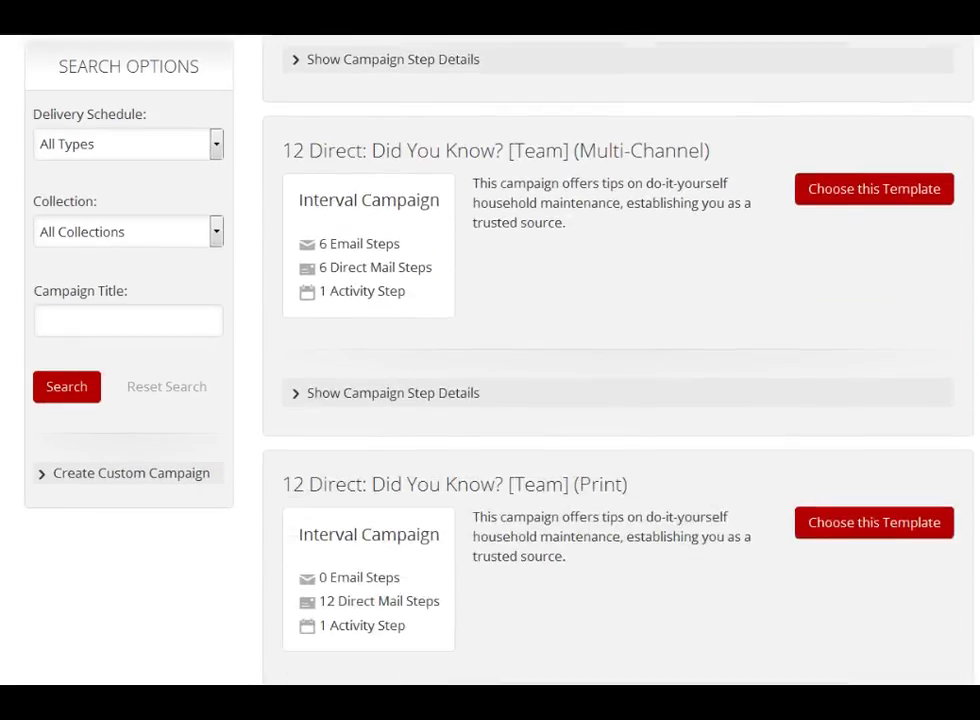
scroll(600, 400, "down", 1)
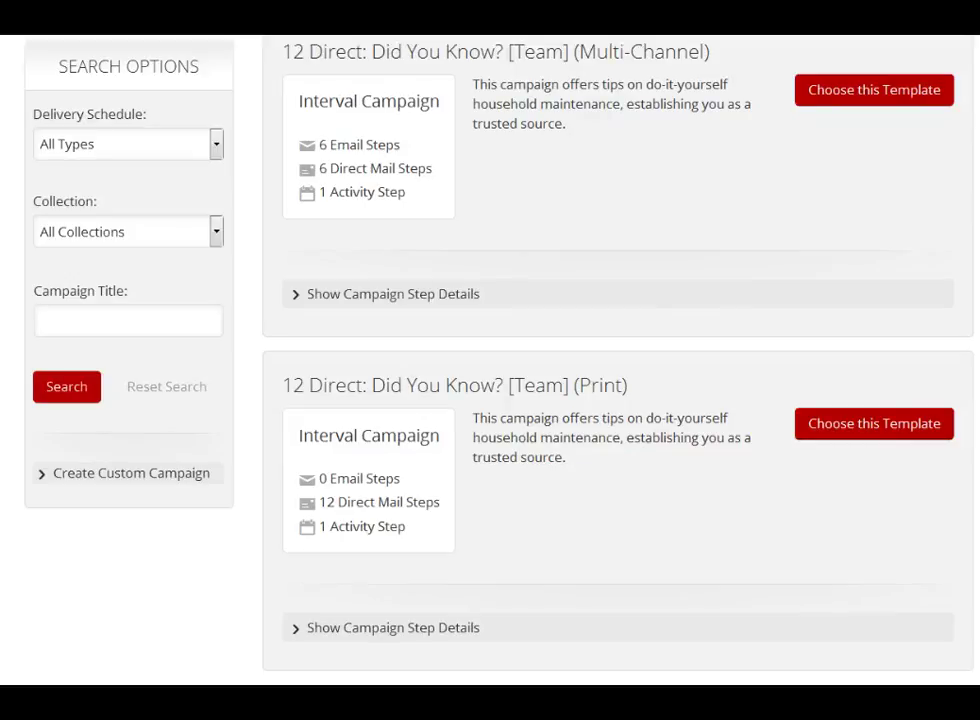
scroll(617, 360, "down", 4)
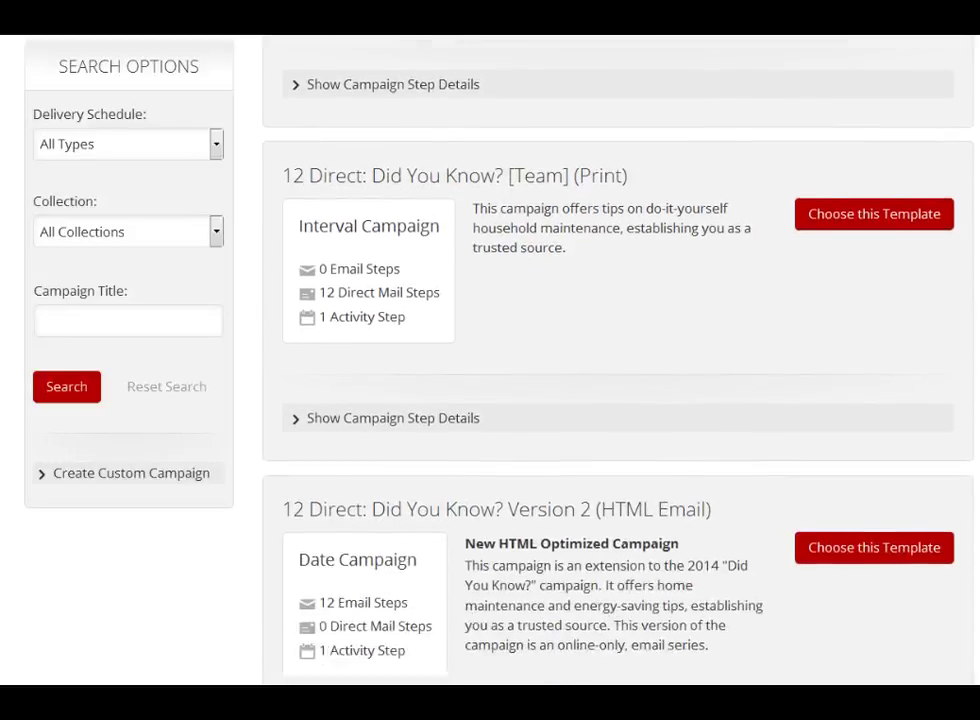
scroll(617, 360, "down", 5)
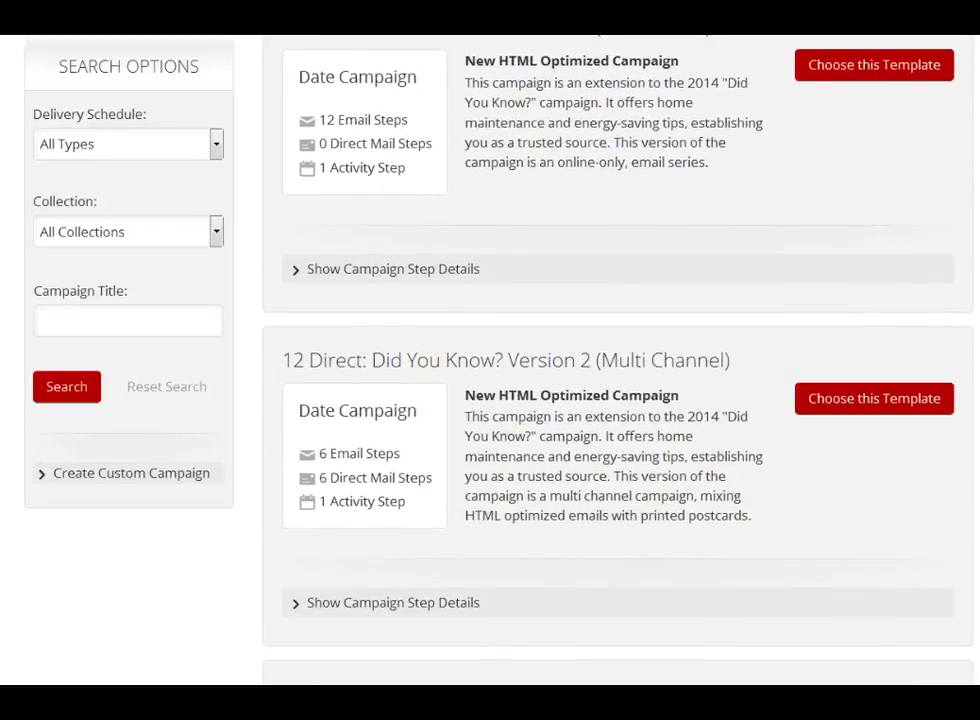
scroll(617, 360, "down", 8)
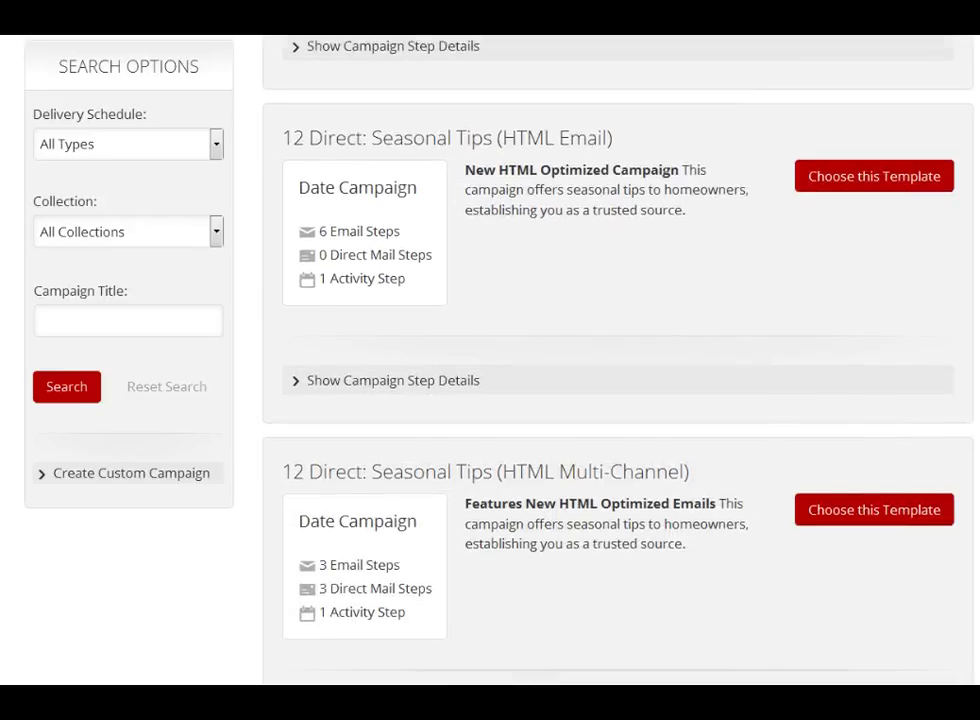
scroll(617, 360, "down", 10)
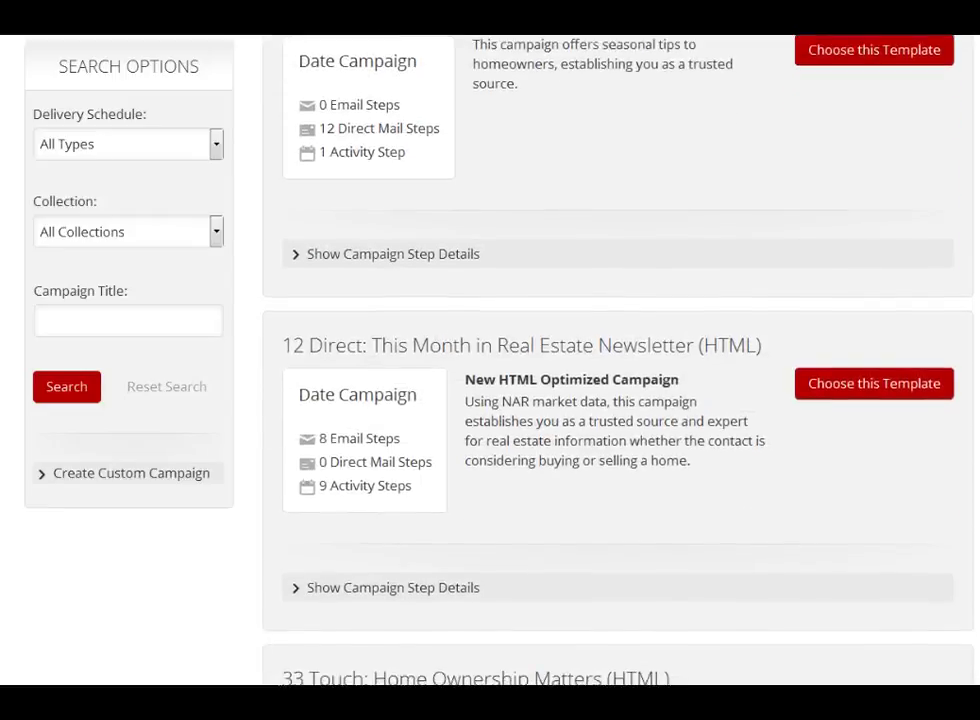
scroll(617, 360, "down", 11)
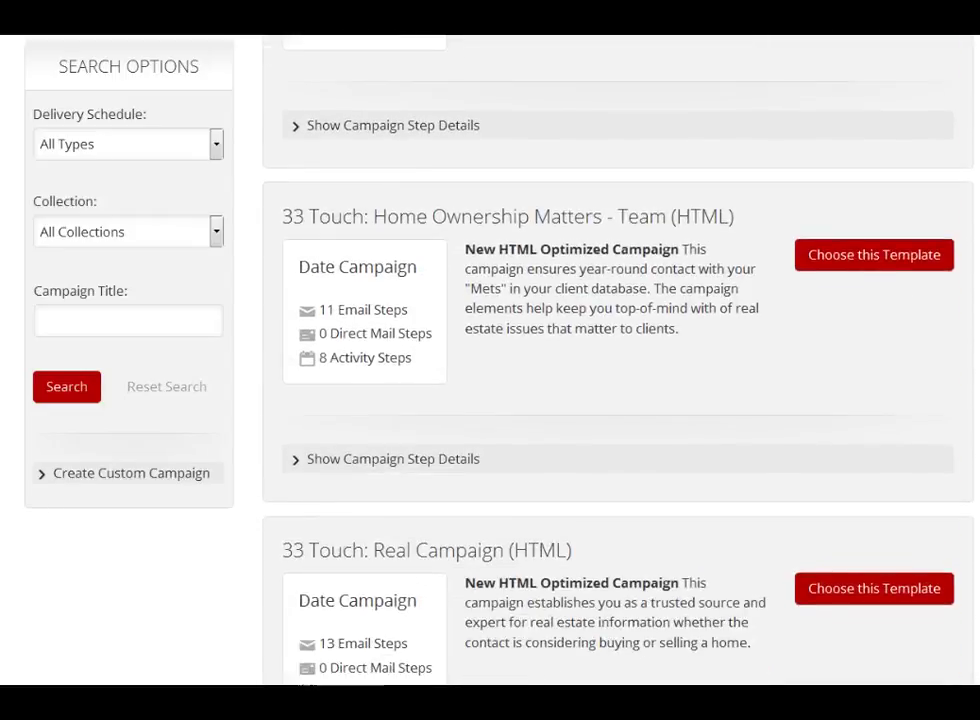
scroll(617, 360, "down", 12)
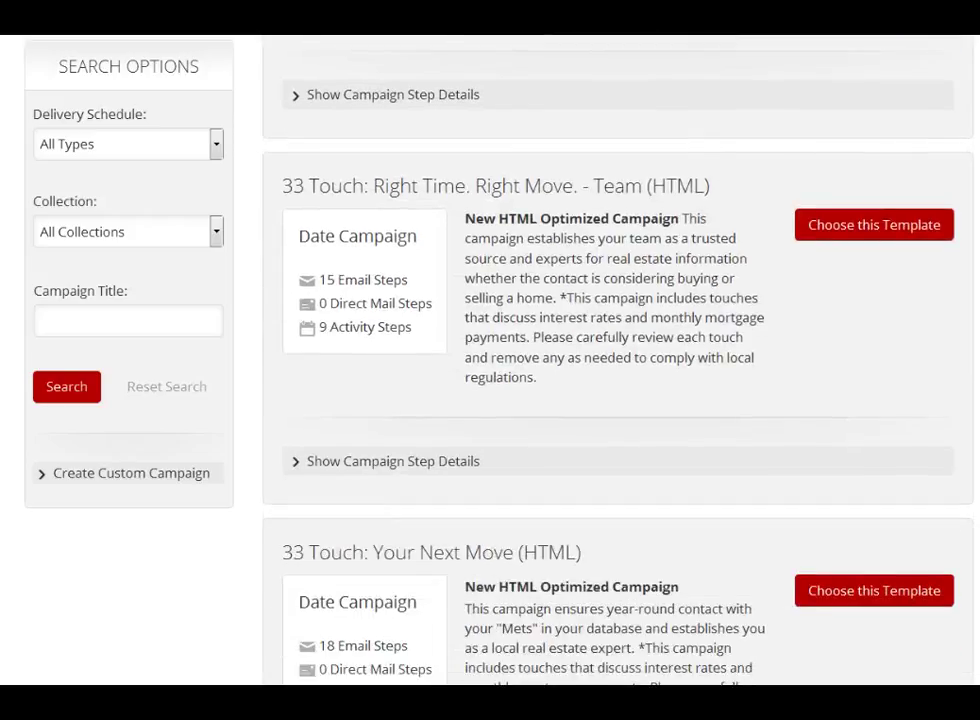
- Examine the 8 x 4, 8x8 Buyer and 8x8 Seller interval campaign templates and their step types
scroll(617, 360, "down", 9)
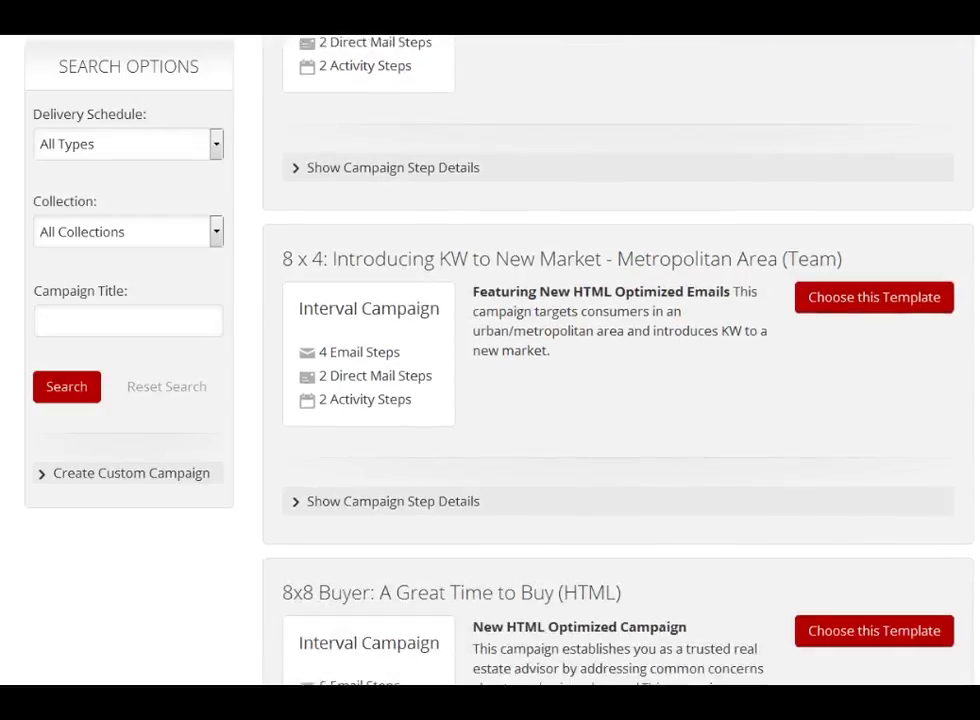
scroll(617, 360, "down", 11)
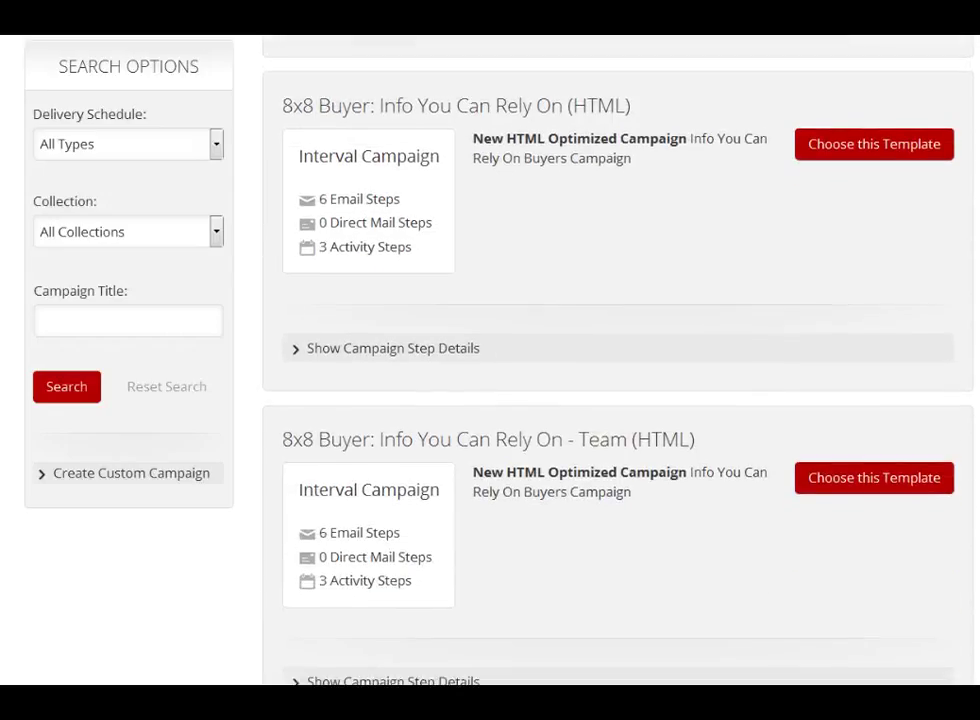
scroll(617, 360, "down", 12)
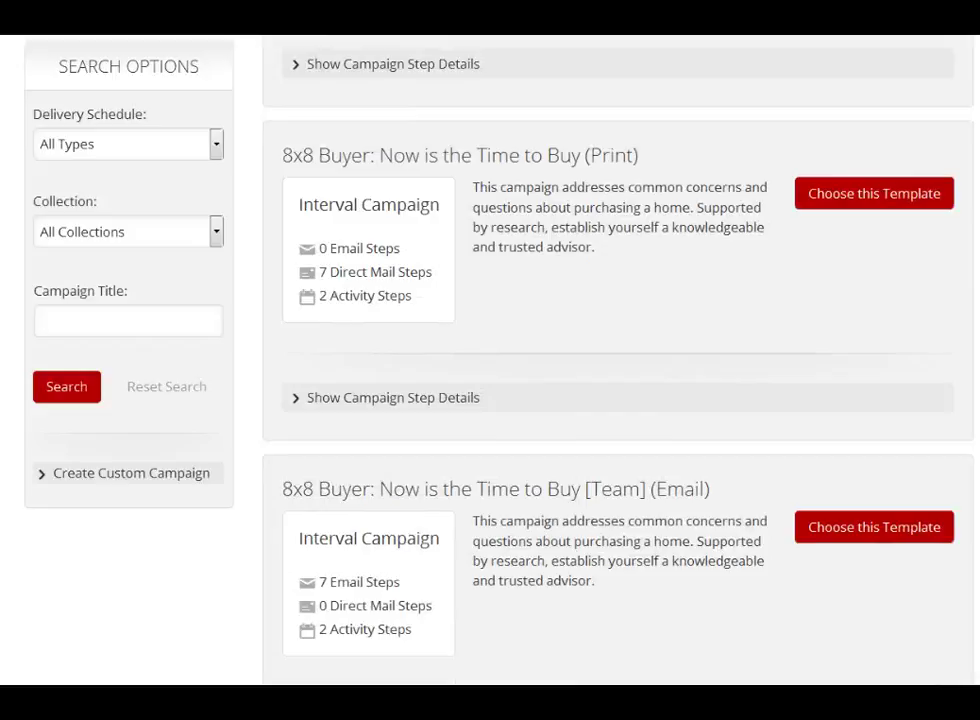
scroll(617, 360, "down", 10)
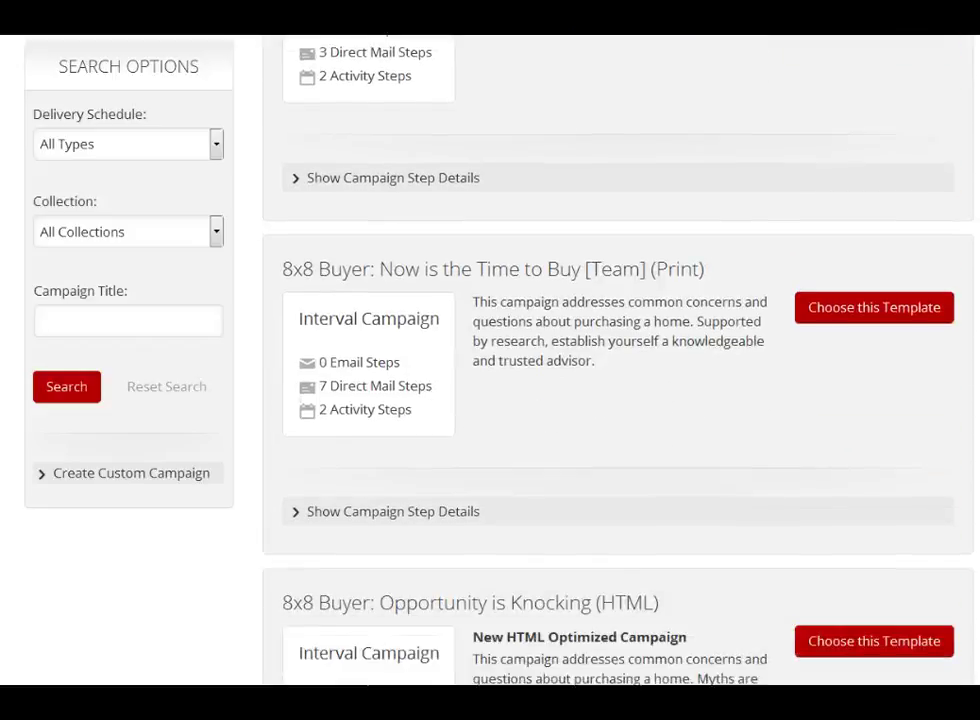
scroll(617, 360, "down", 10)
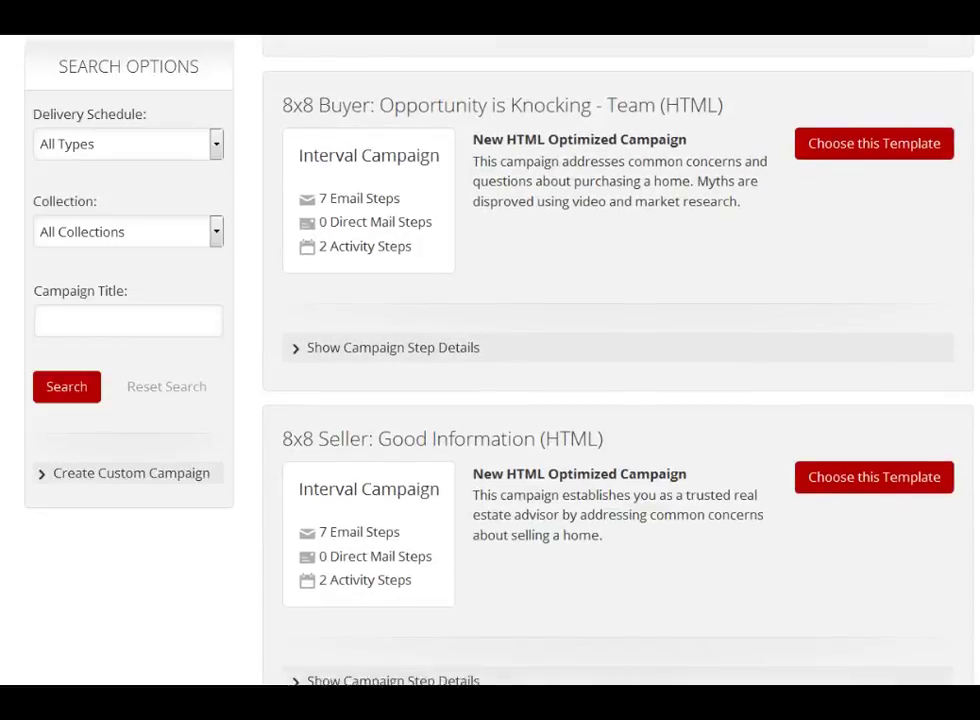
scroll(617, 360, "down", 3)
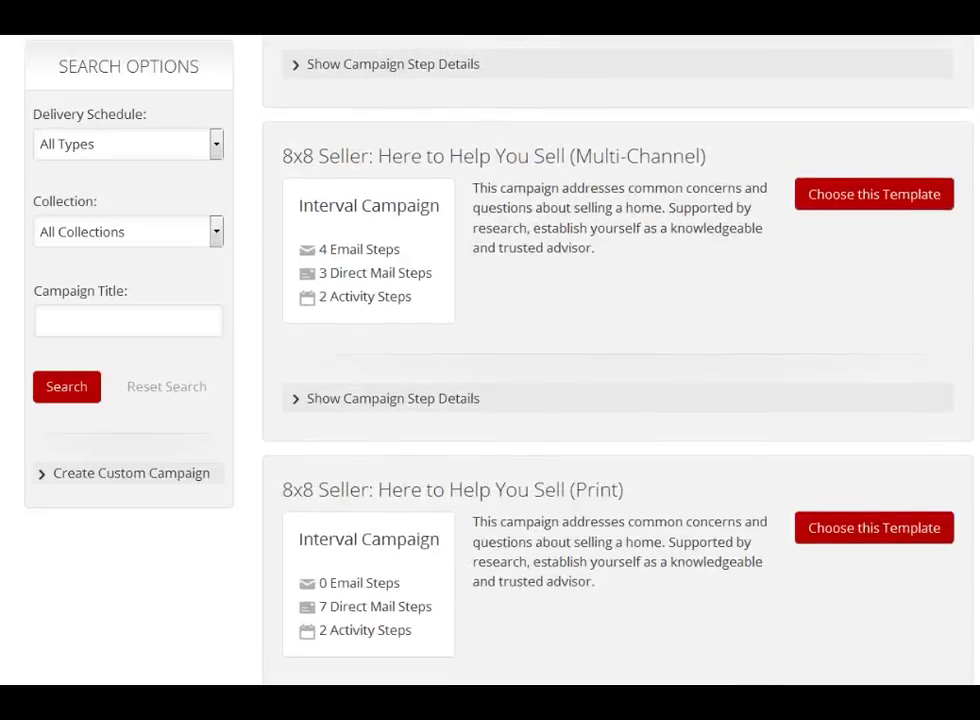
scroll(617, 360, "down", 3)
scroll(617, 360, "down", 9)
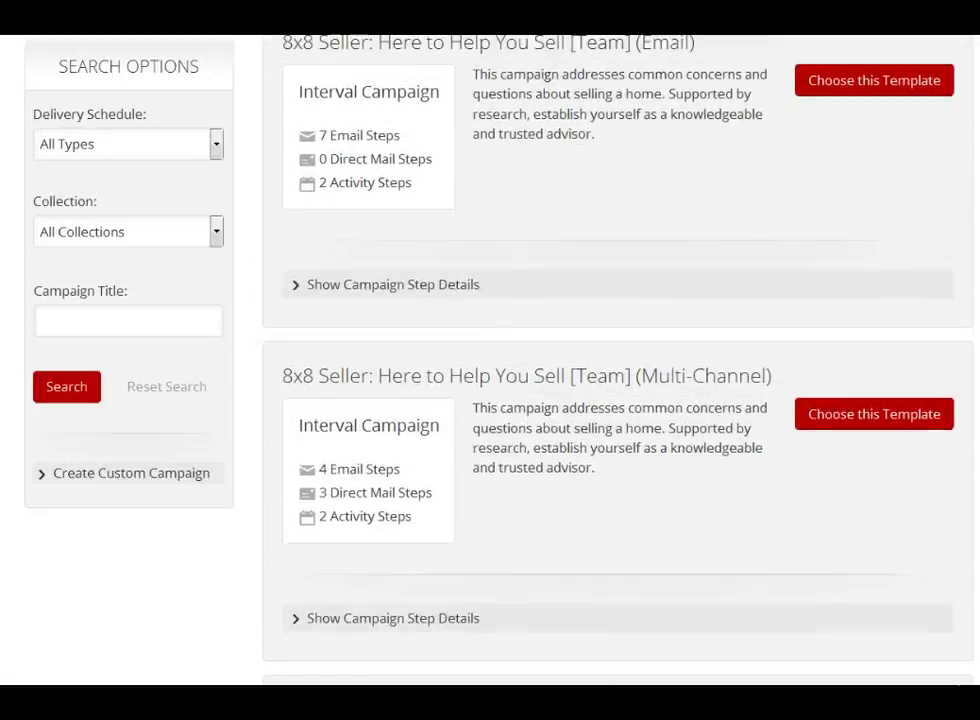
scroll(617, 360, "down", 11)
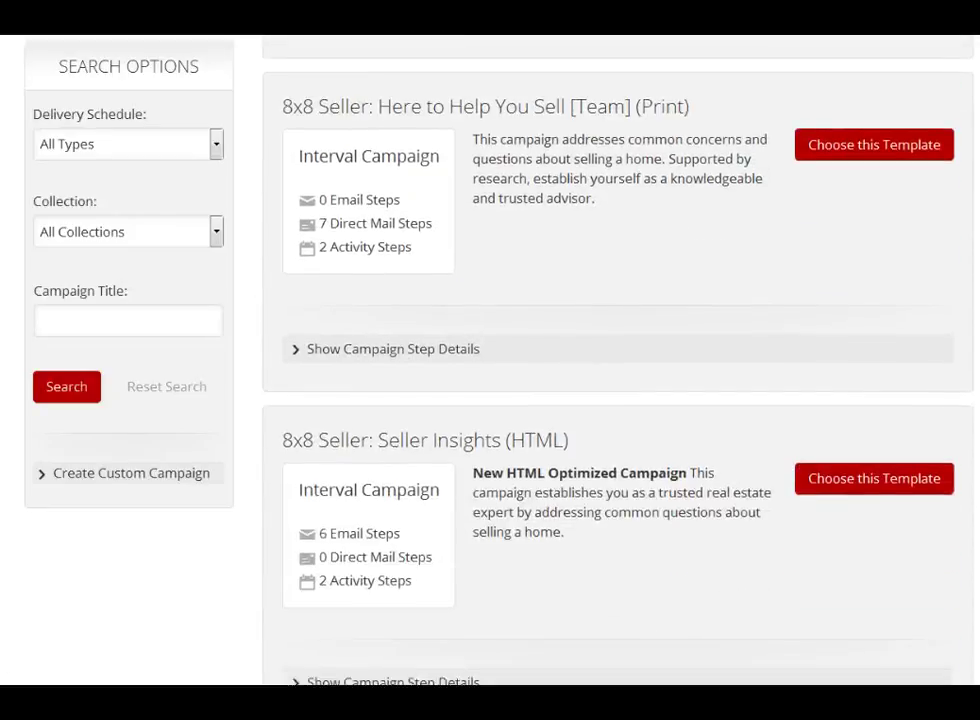
- Examine the Birthday, Mobile App and Purchase Anniversary templates, comparing their HTML email, print, reminder and multi-channel versions
scroll(617, 360, "down", 10)
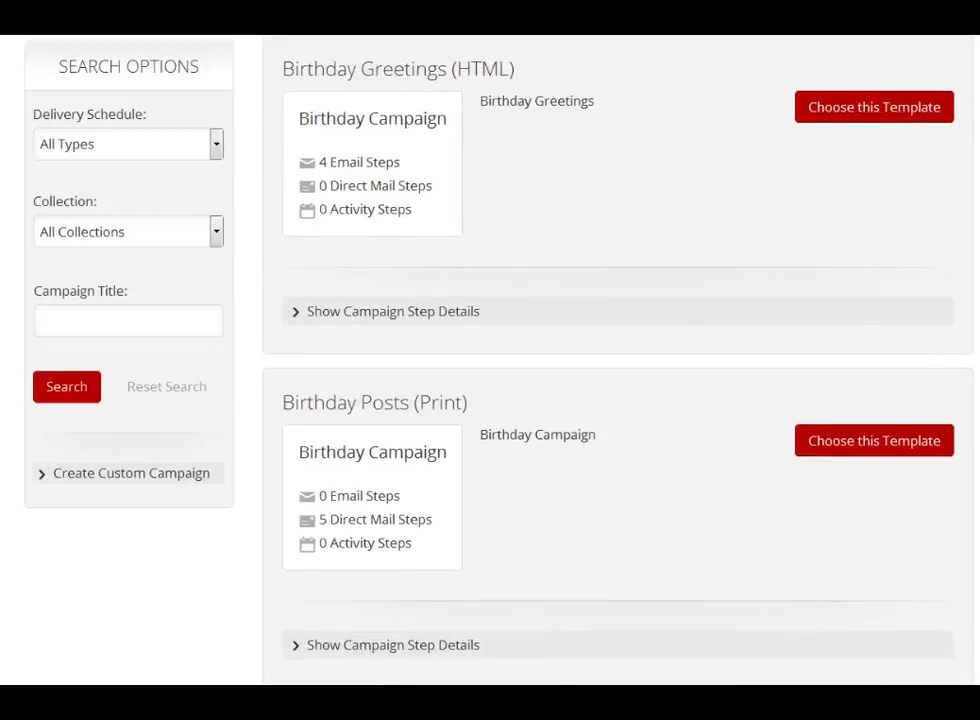
scroll(617, 360, "up", 4)
scroll(617, 360, "down", 7)
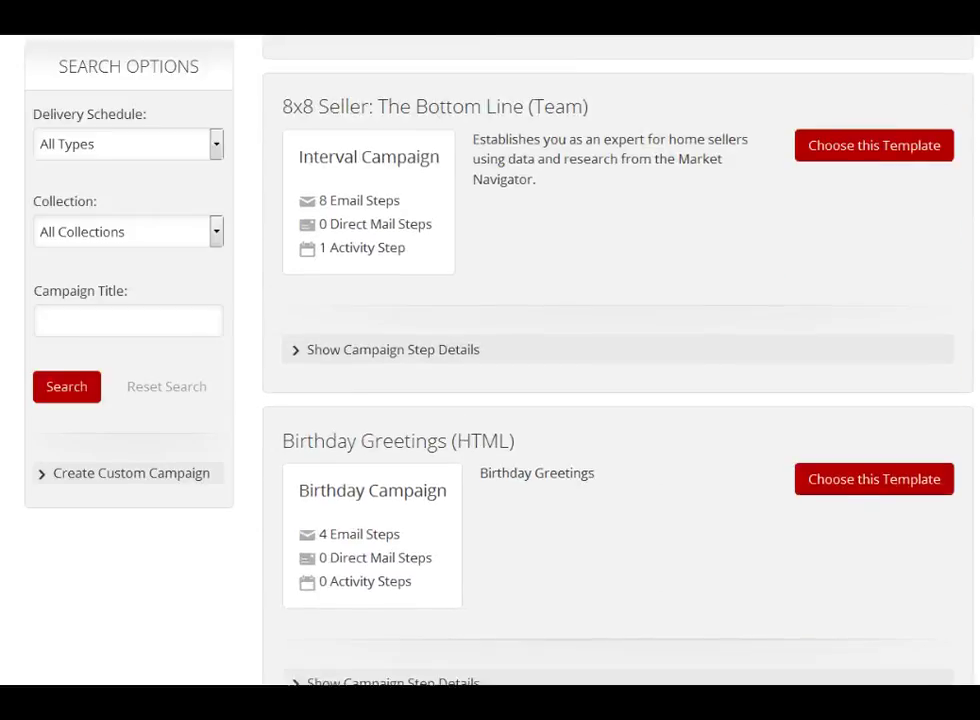
scroll(617, 360, "down", 1)
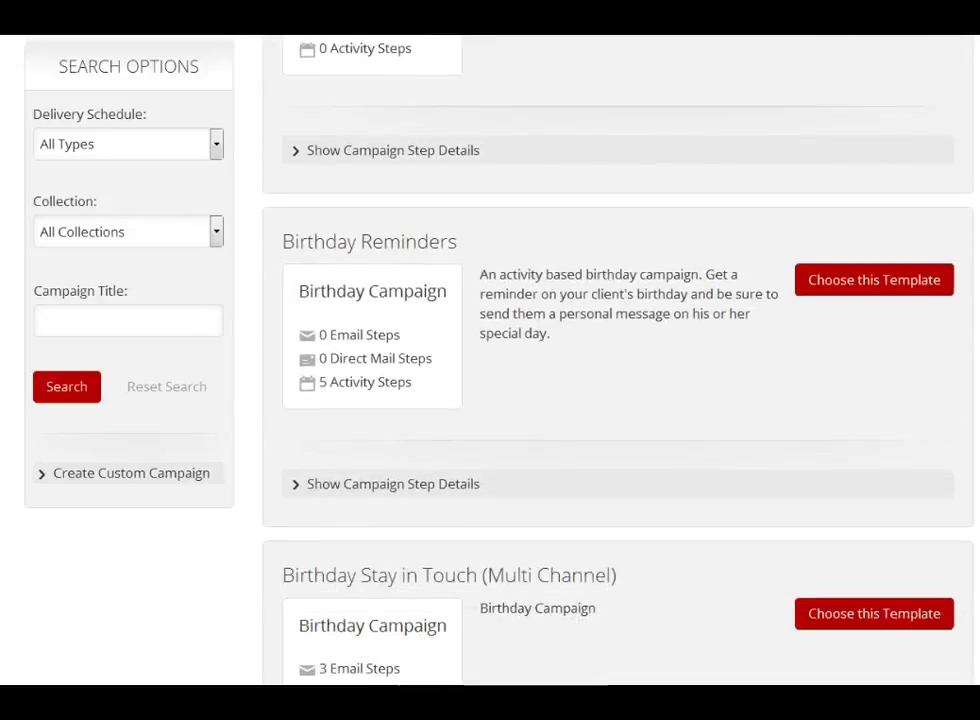
scroll(617, 360, "down", 3)
scroll(617, 360, "down", 5)
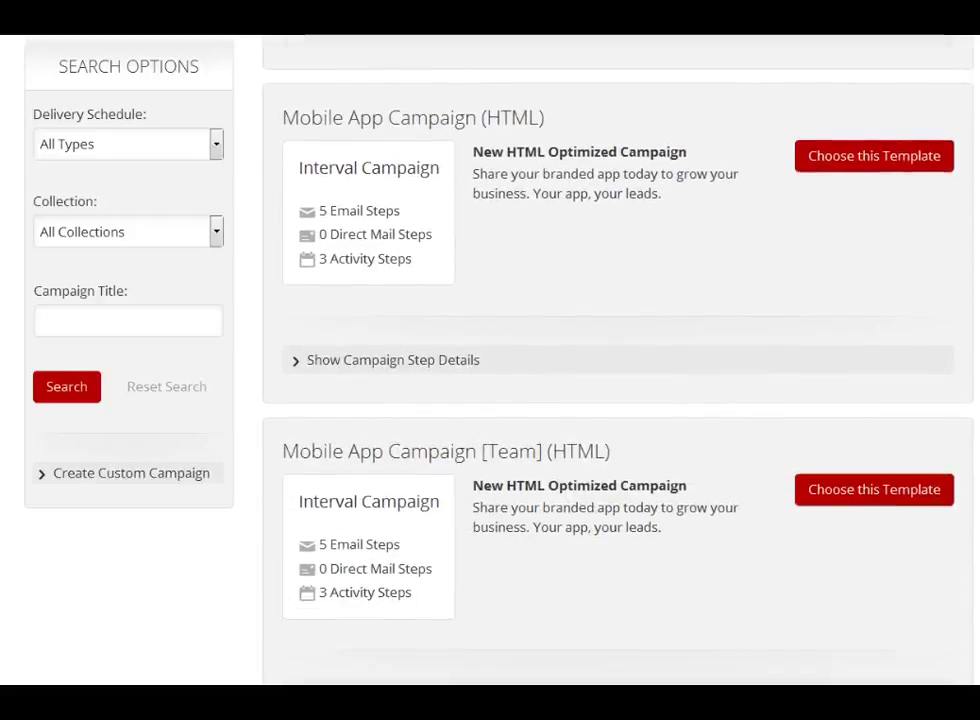
scroll(617, 360, "down", 6)
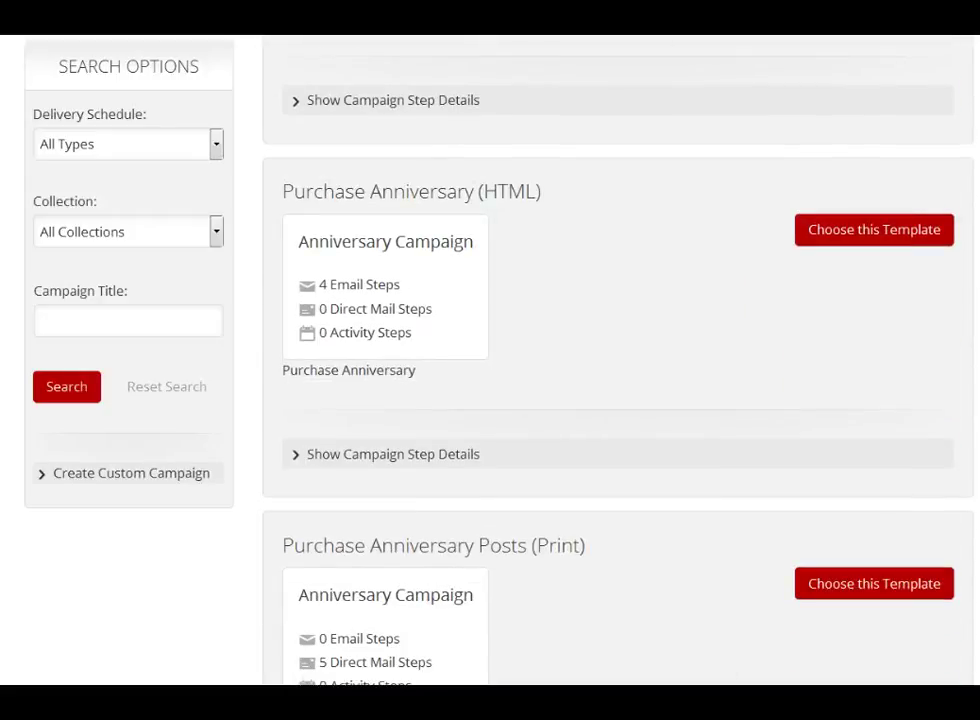
scroll(617, 360, "down", 2)
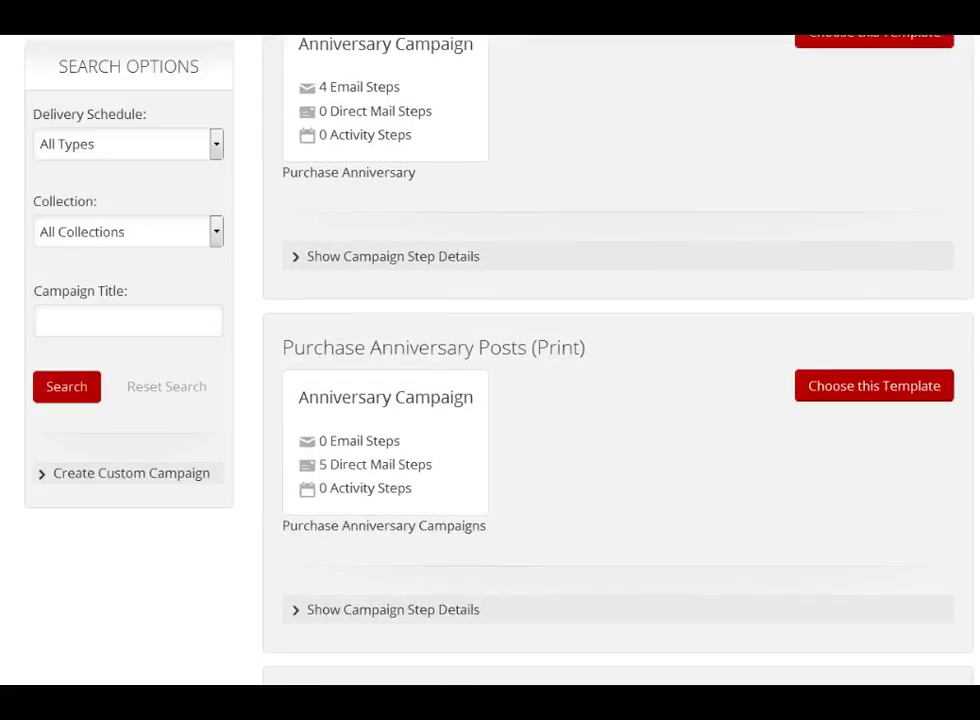
scroll(617, 360, "down", 5)
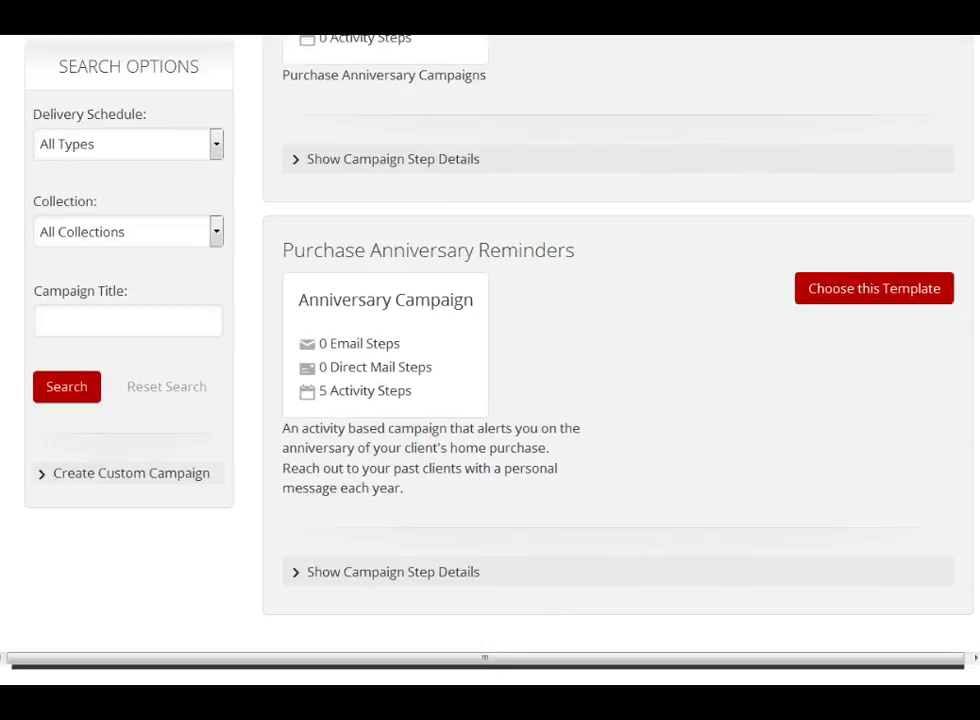
scroll(617, 360, "up", 6)
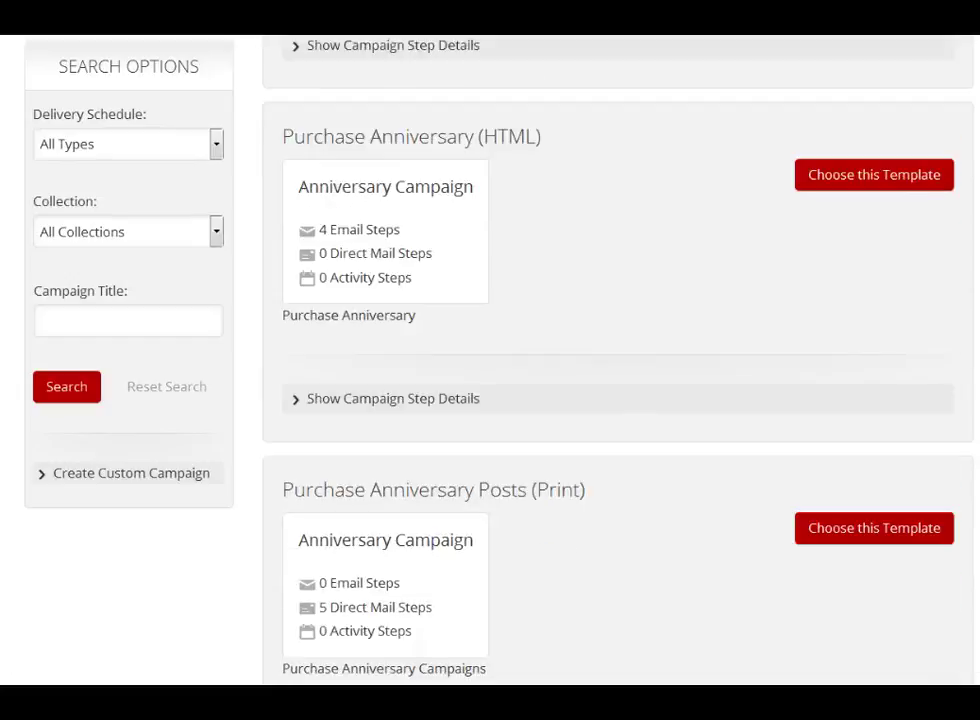
scroll(617, 360, "up", 10)
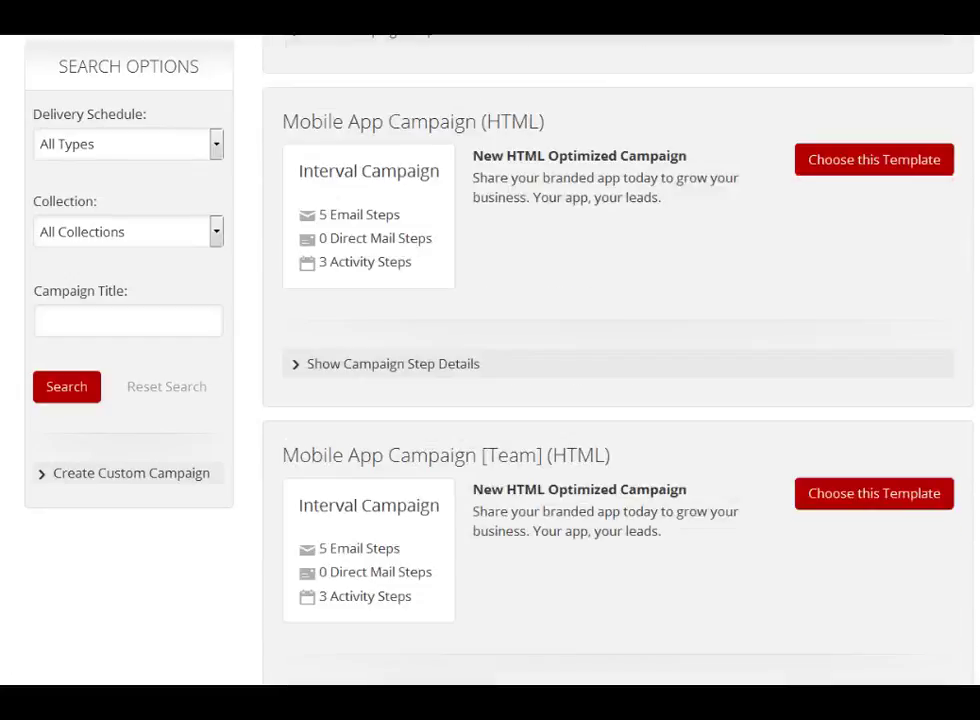
scroll(617, 360, "up", 6)
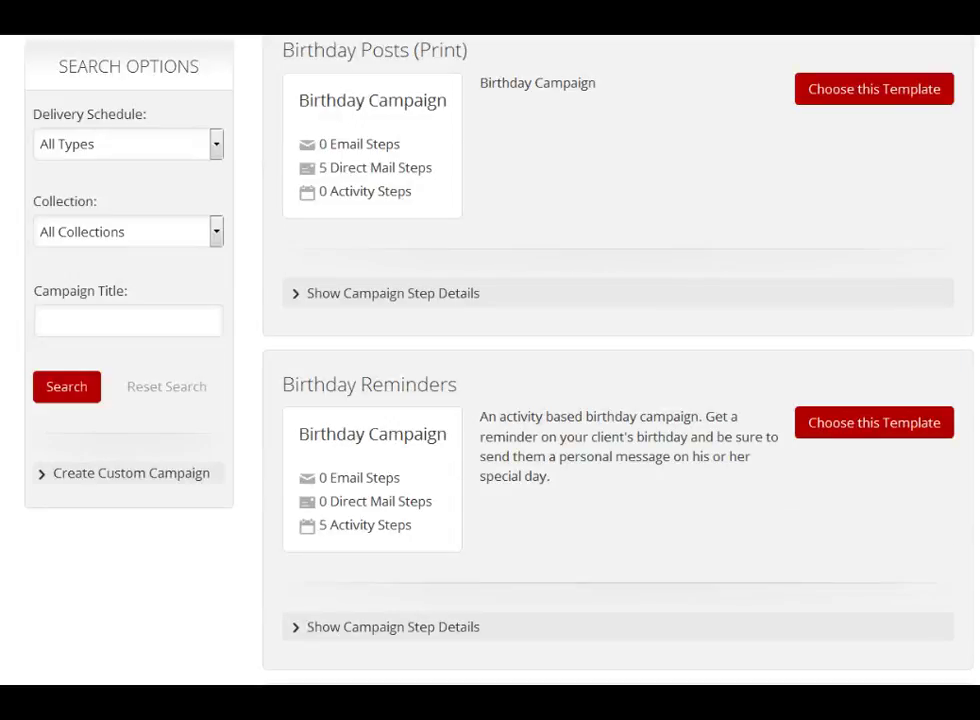
scroll(617, 360, "down", 2)
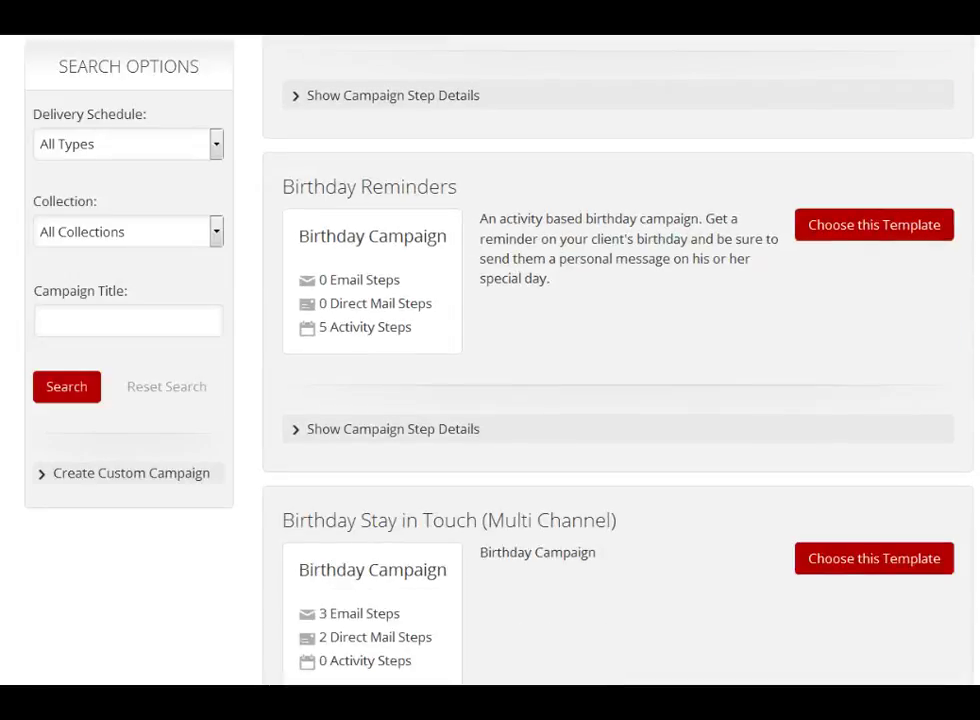
- Leave the campaign template list and open My Saved Campaigns
scroll(617, 360, "up", 10)
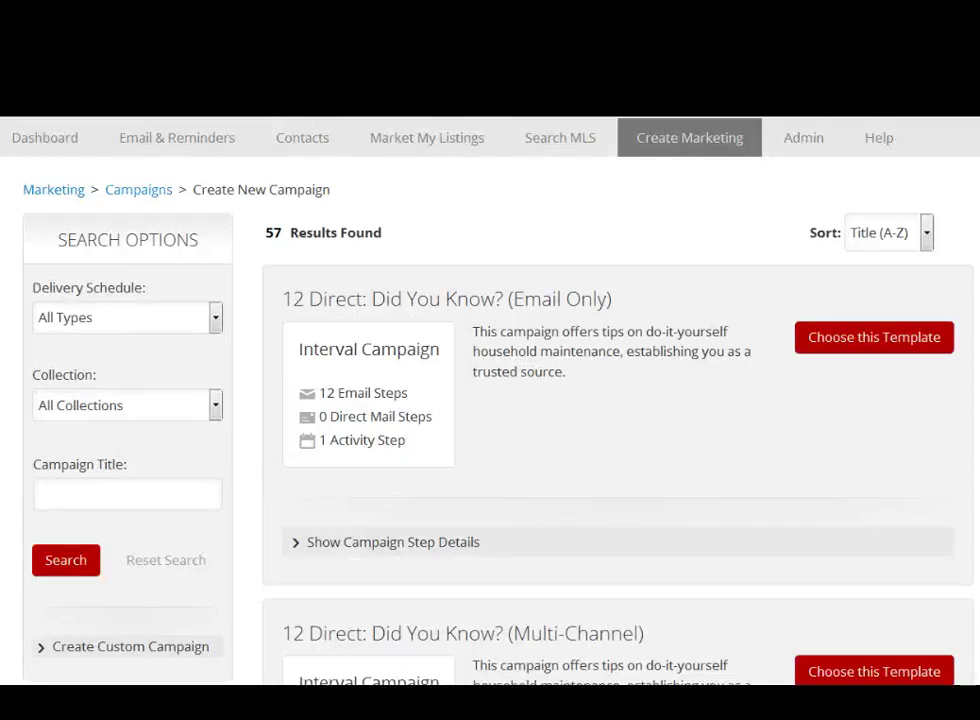
mouse_move(690, 138)
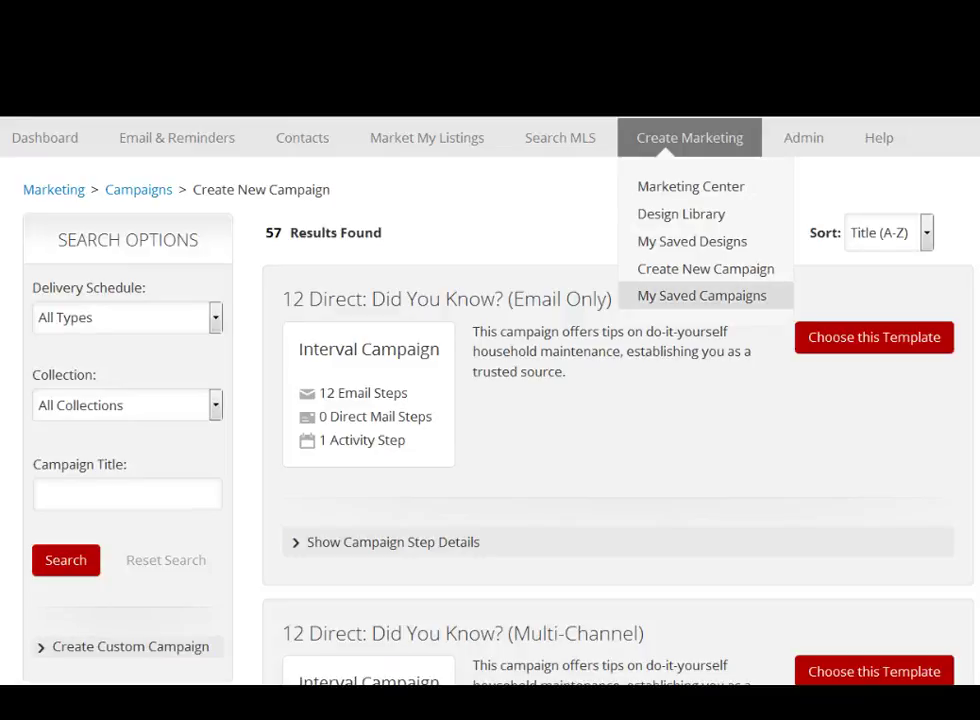
left_click(701, 295)
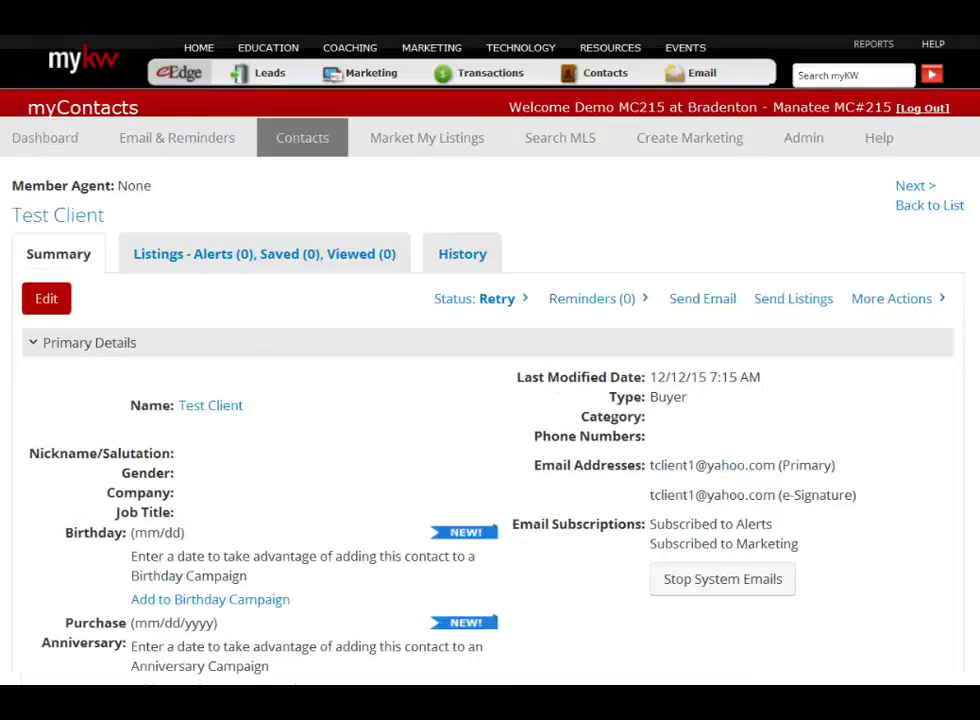
- Review the test contact's summary down to the recommendations and expand its Campaigns section to check the contact's campaign assignments
scroll(490, 360, "down", 5)
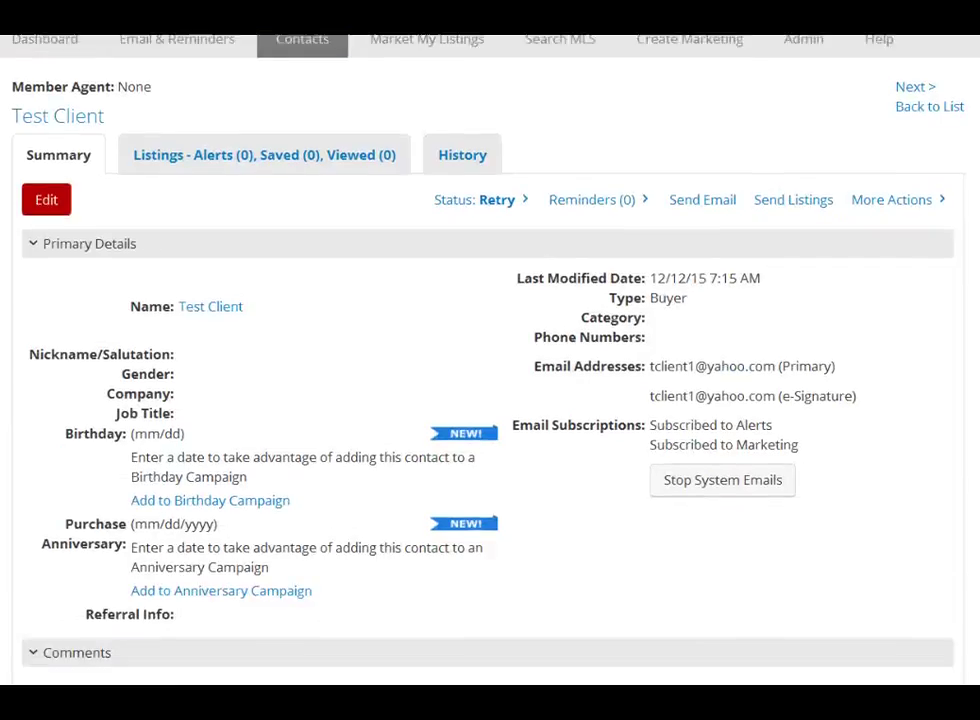
scroll(490, 360, "down", 11)
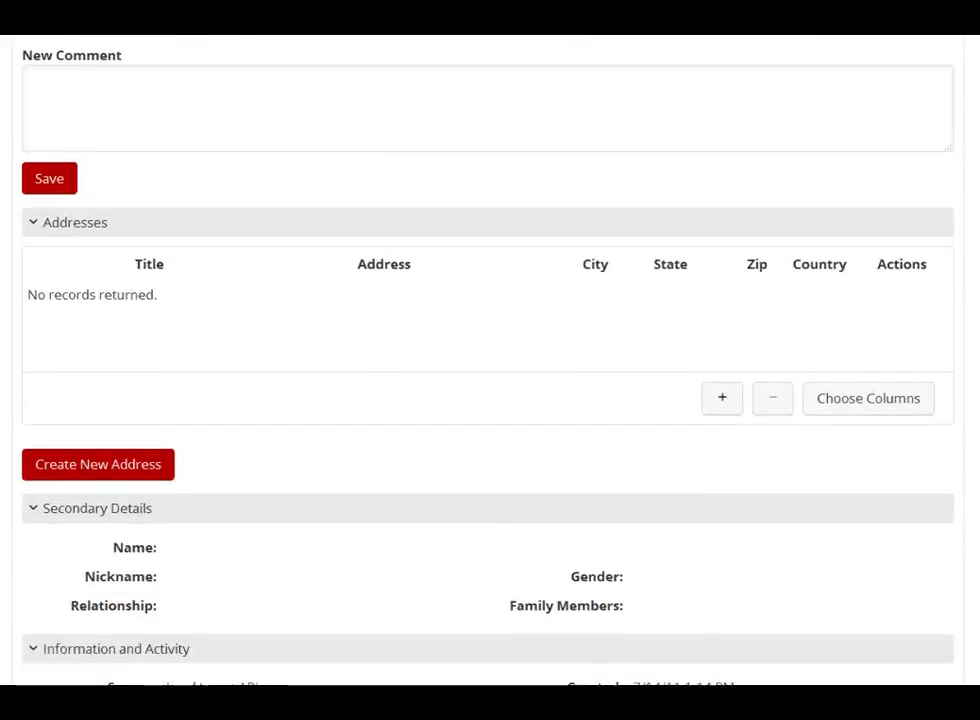
scroll(490, 360, "down", 5)
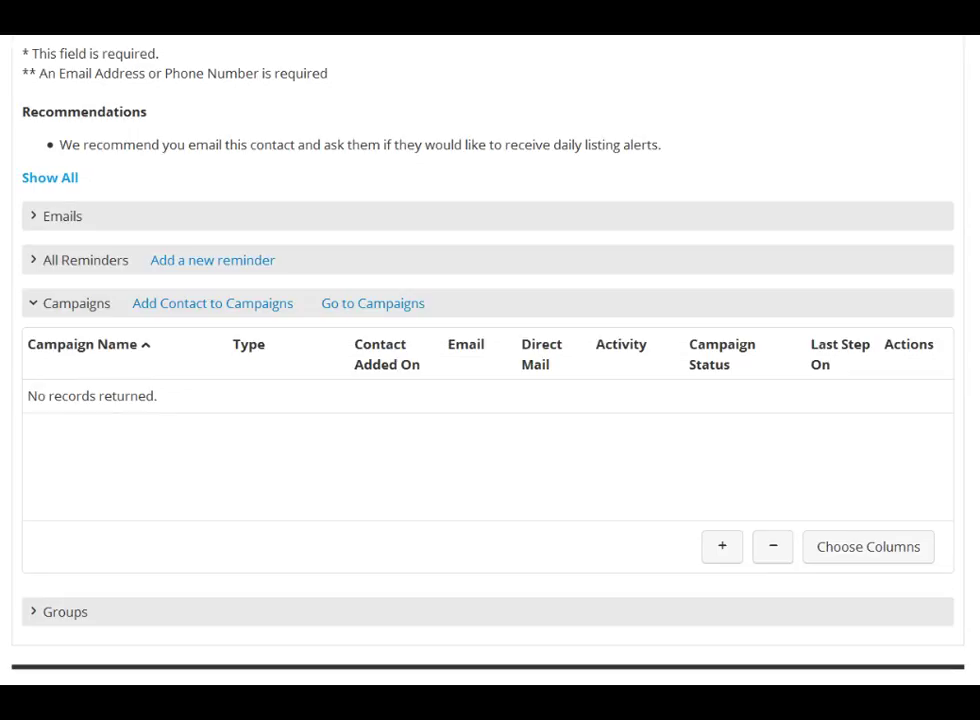
left_click(50, 178)
left_click(47, 178)
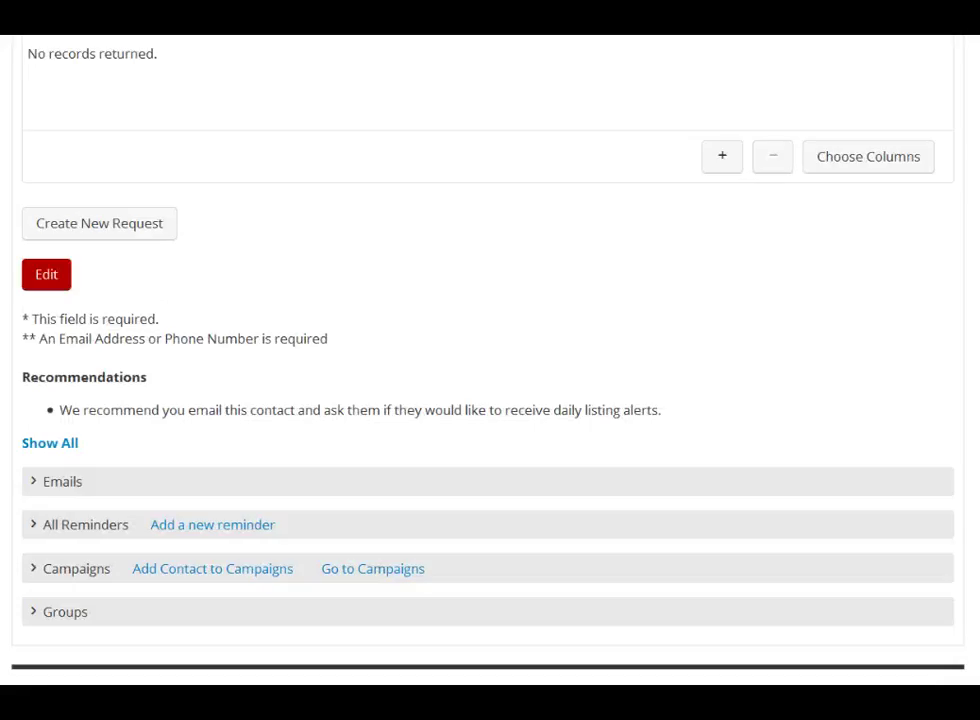
left_click(76, 569)
scroll(490, 360, "down", 3)
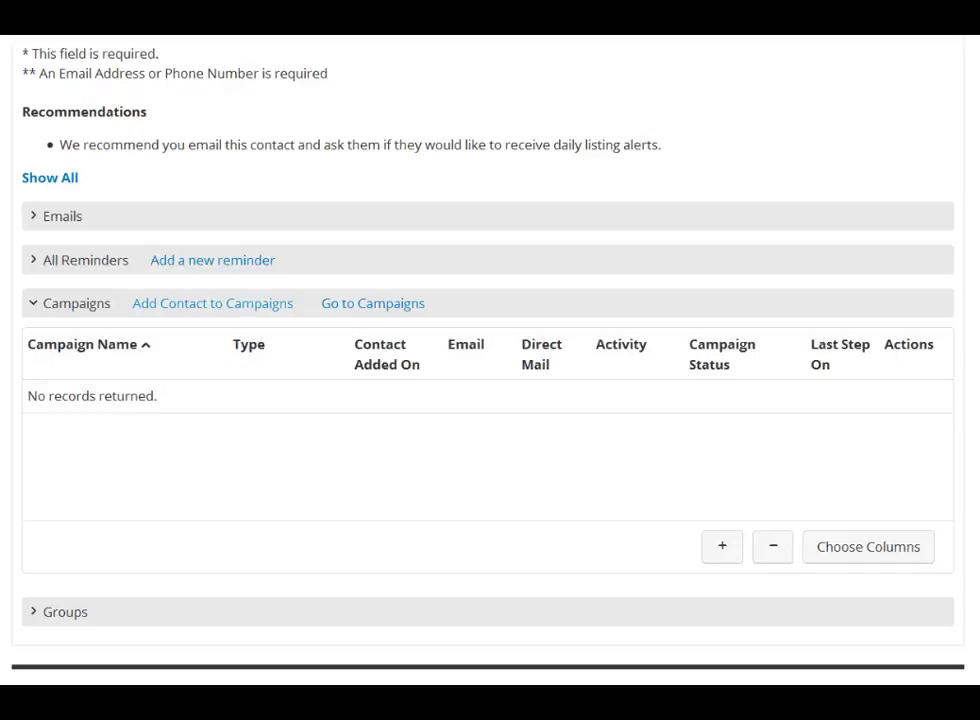
- Add the test contact to the active campaign 33 Touch: Real Campaign (HTML) from the contact's record
left_click(240, 303)
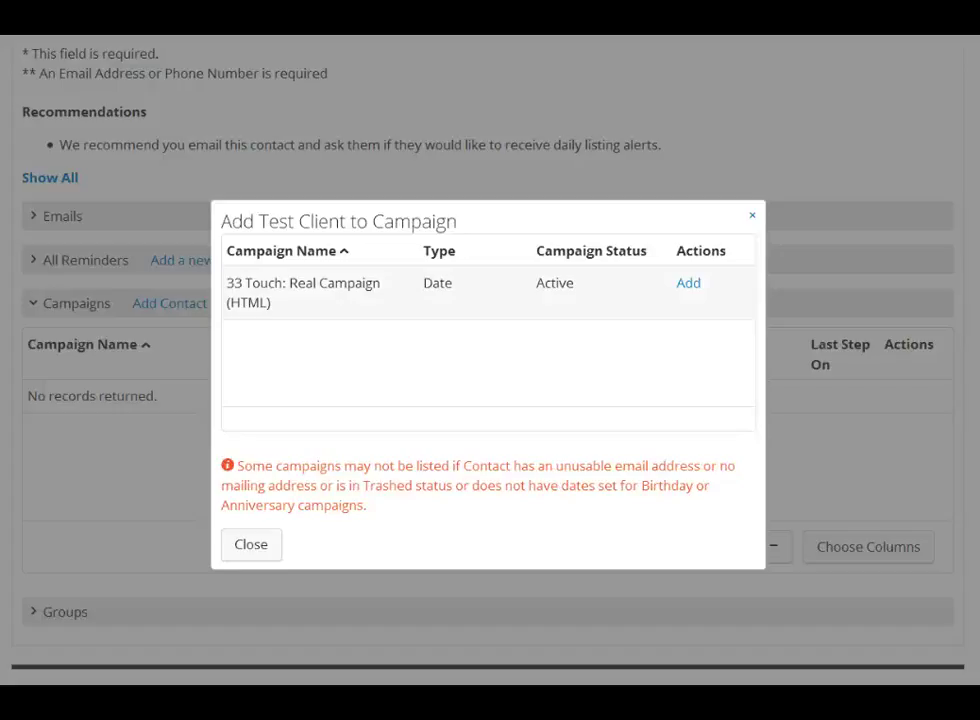
left_click(689, 283)
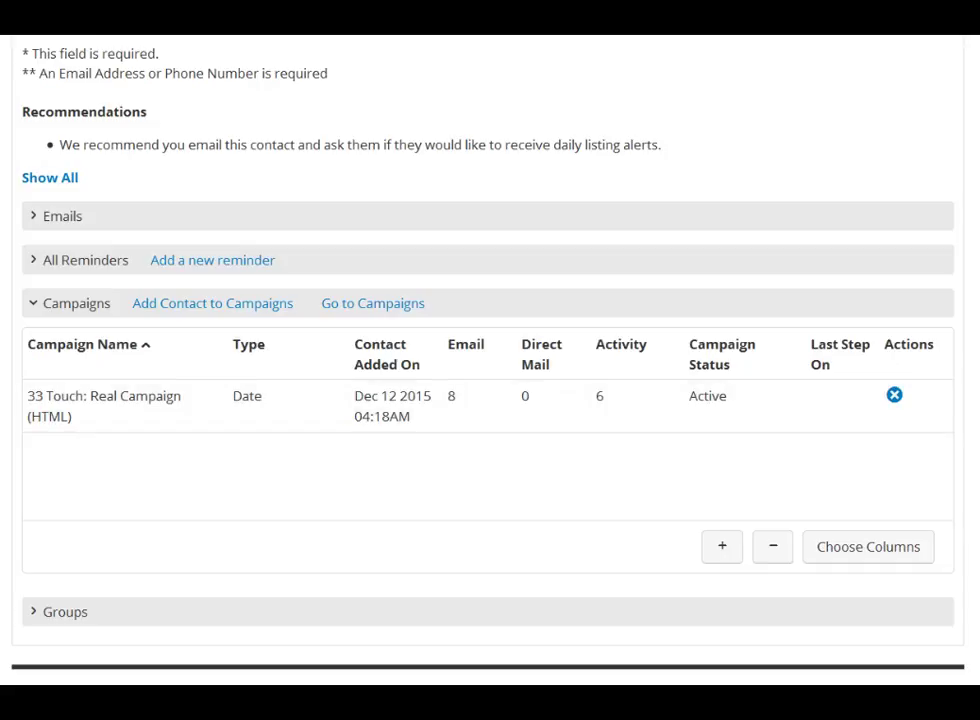
- Switch to the KWConnect education site in a maximized window and open the eEdge myMarketing video page from the agents' technology training
scroll(490, 360, "up", 4)
scroll(490, 360, "up", 10)
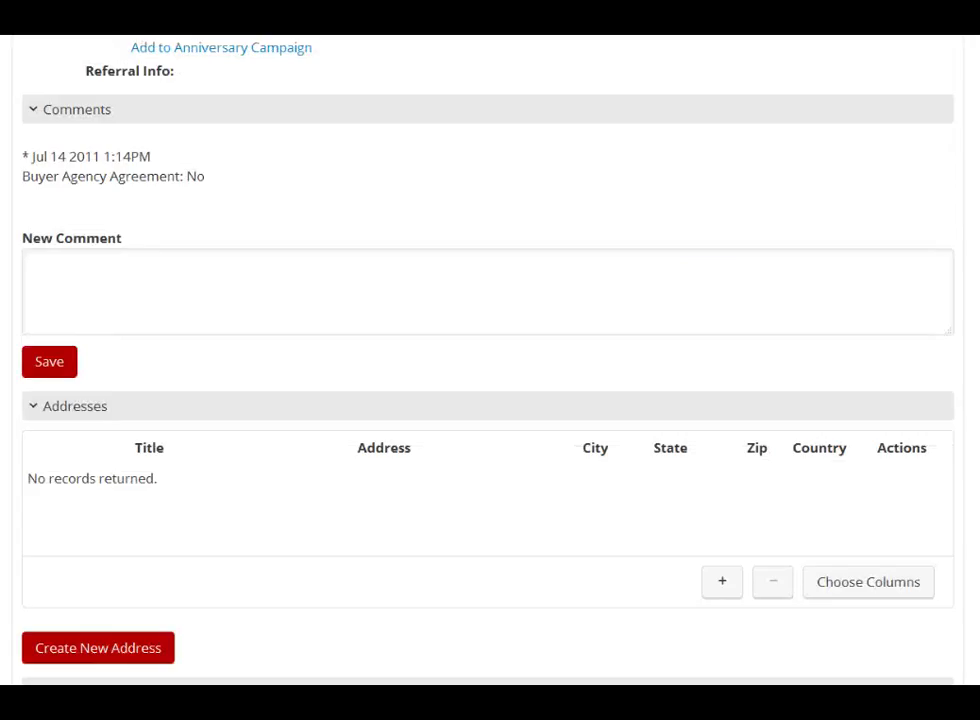
scroll(490, 360, "down", 10)
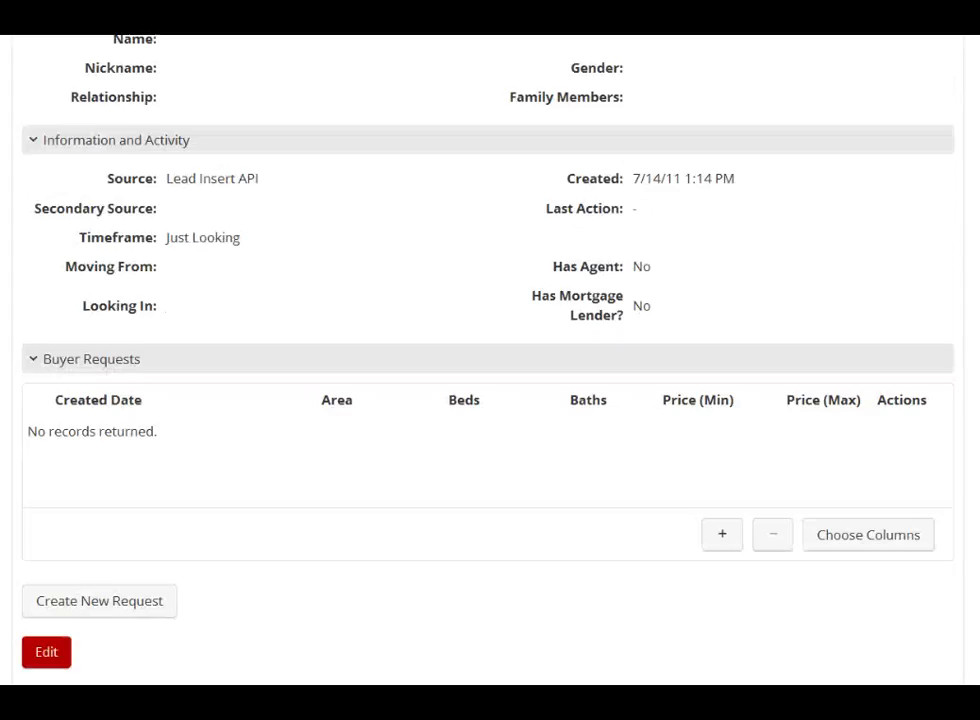
scroll(490, 360, "down", 5)
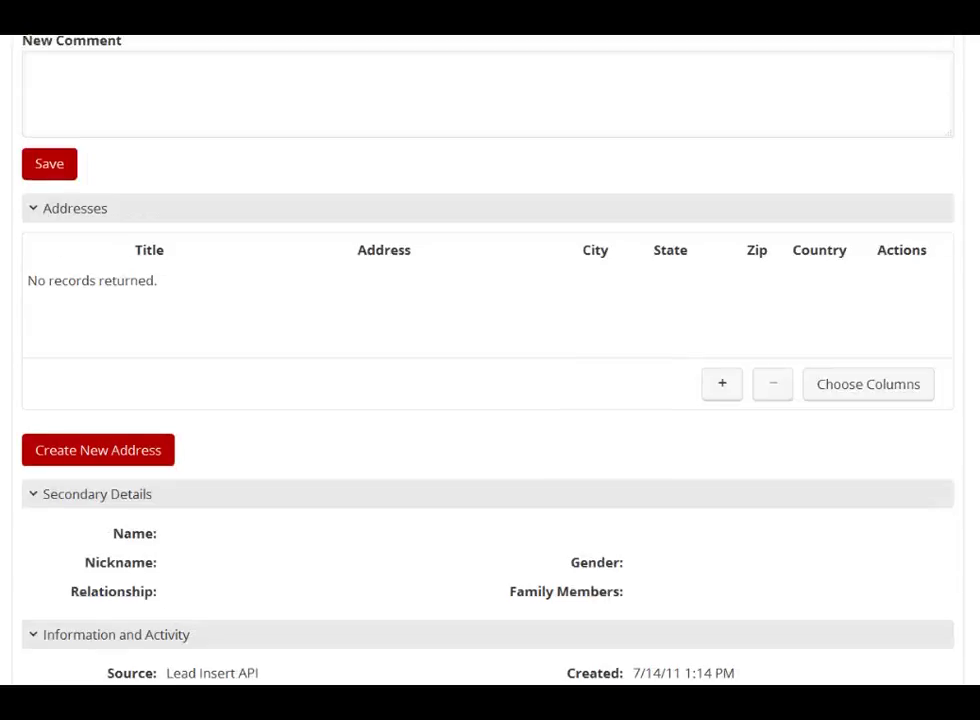
scroll(490, 360, "up", 10)
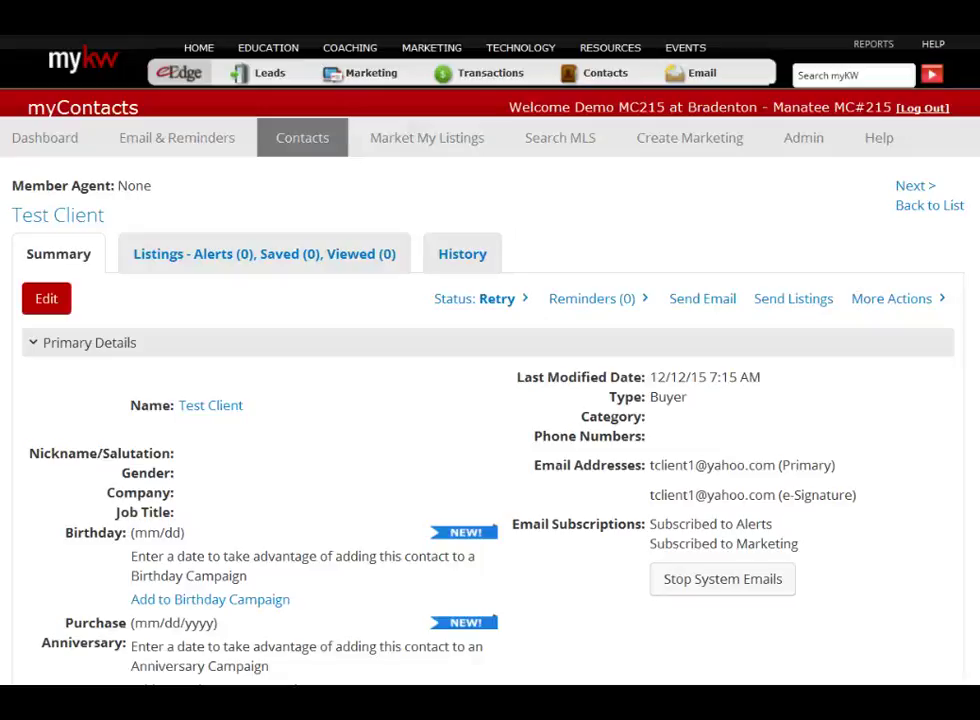
mouse_move(268, 48)
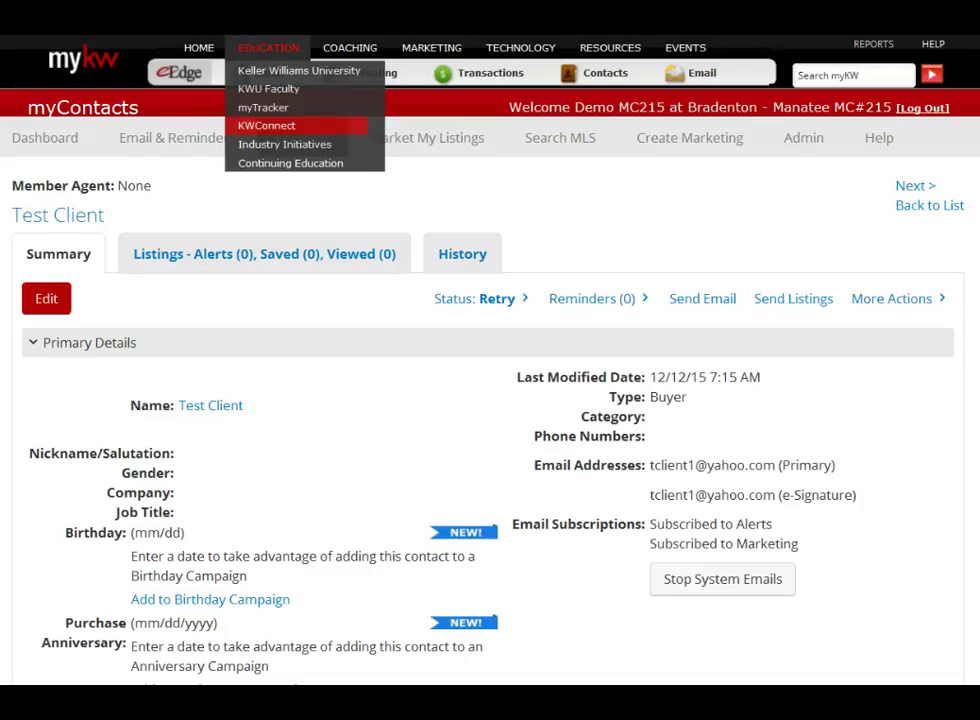
left_click(266, 125)
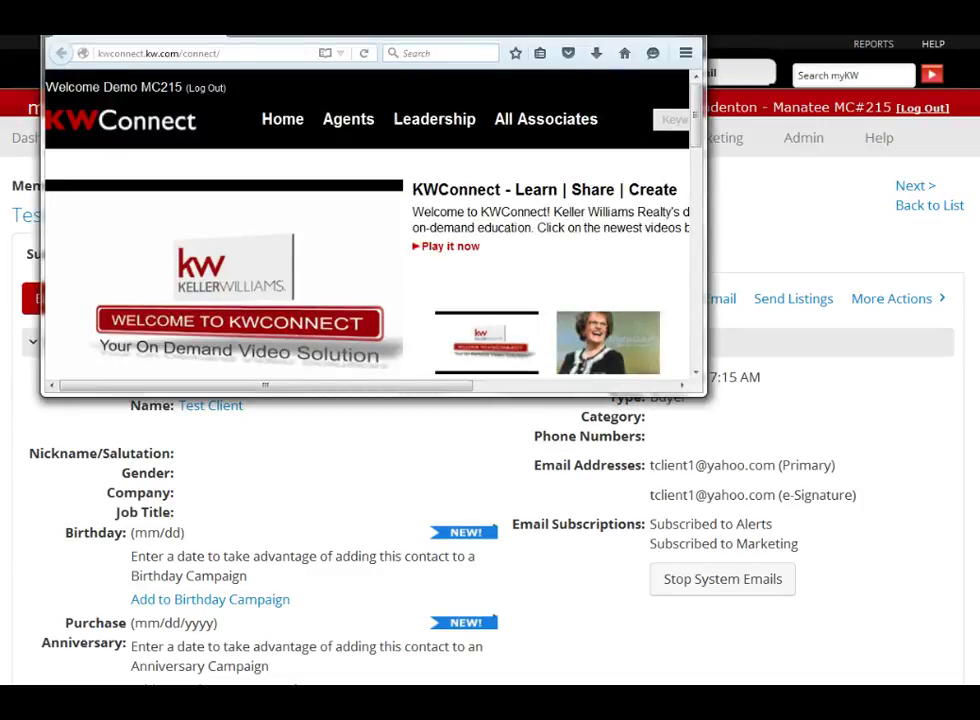
left_click(642, 16)
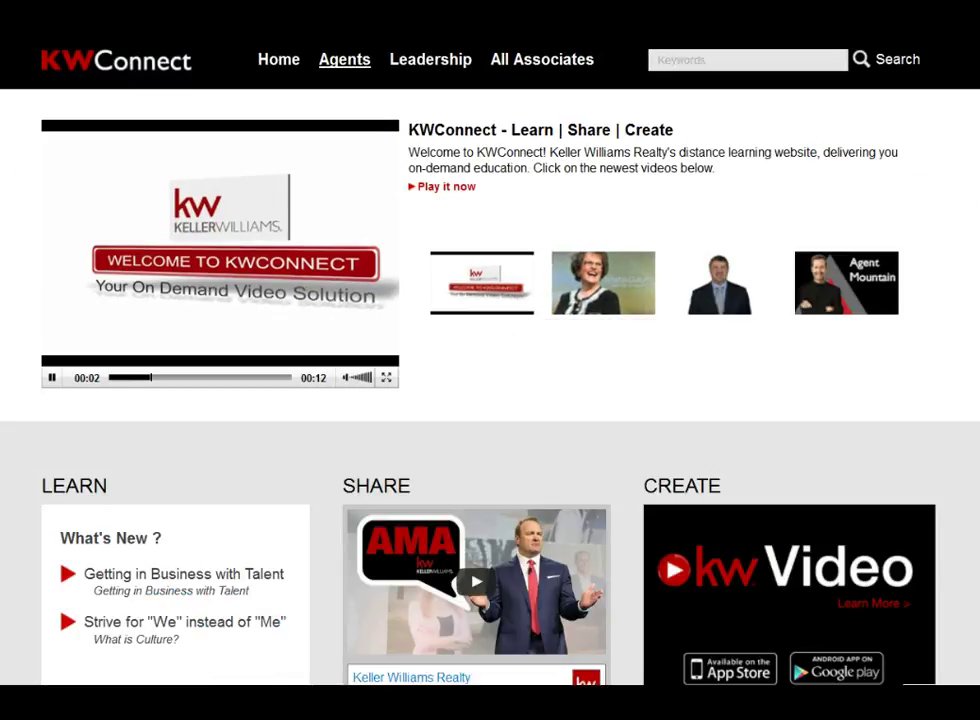
left_click(344, 60)
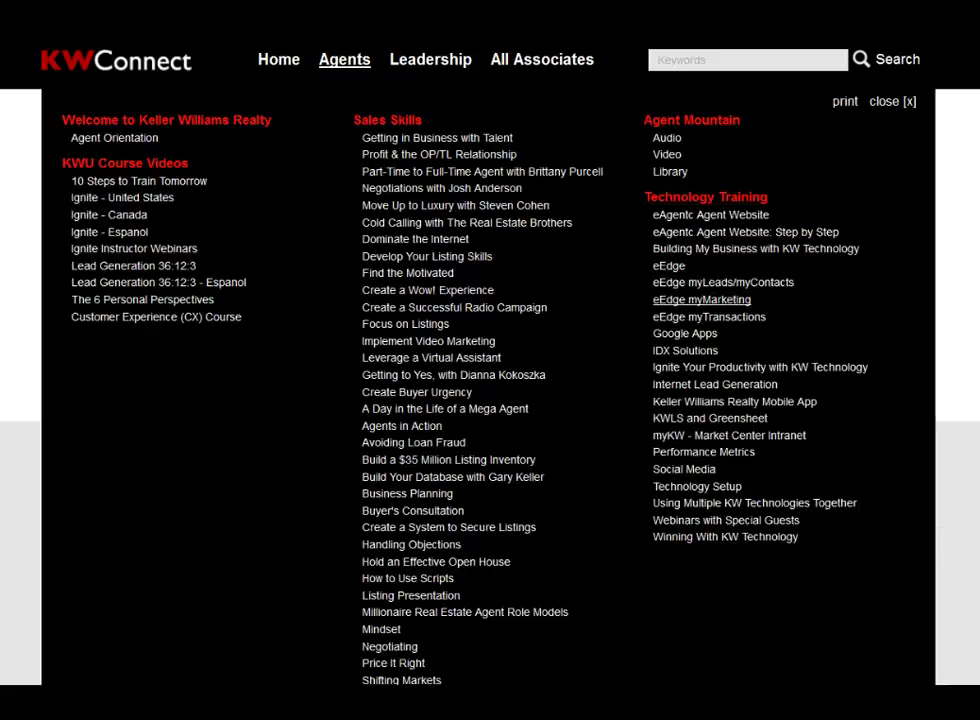
left_click(701, 299)
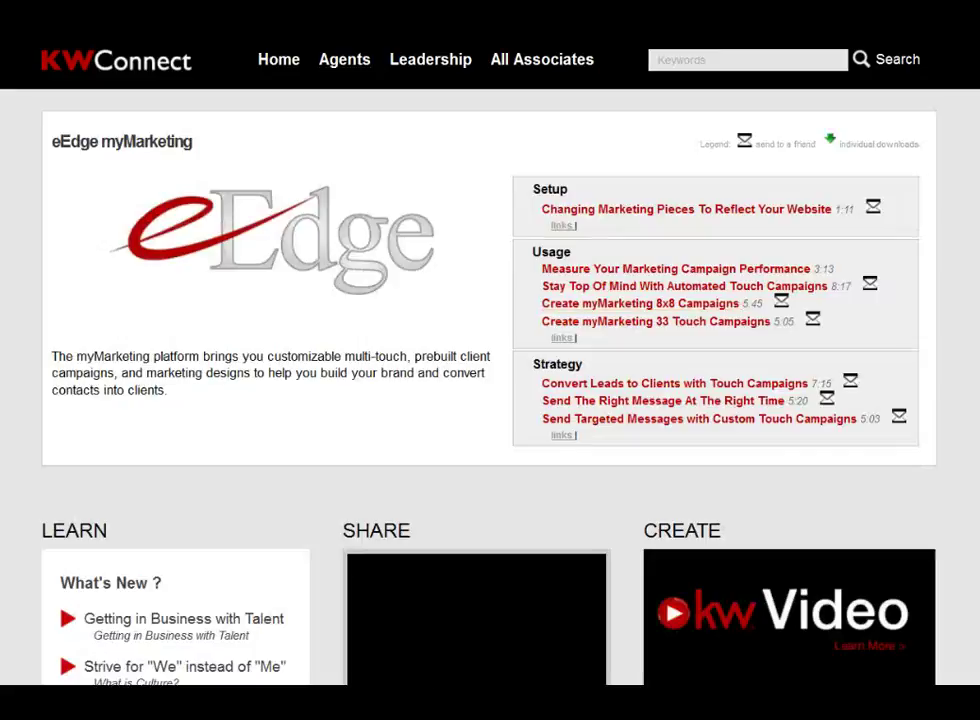